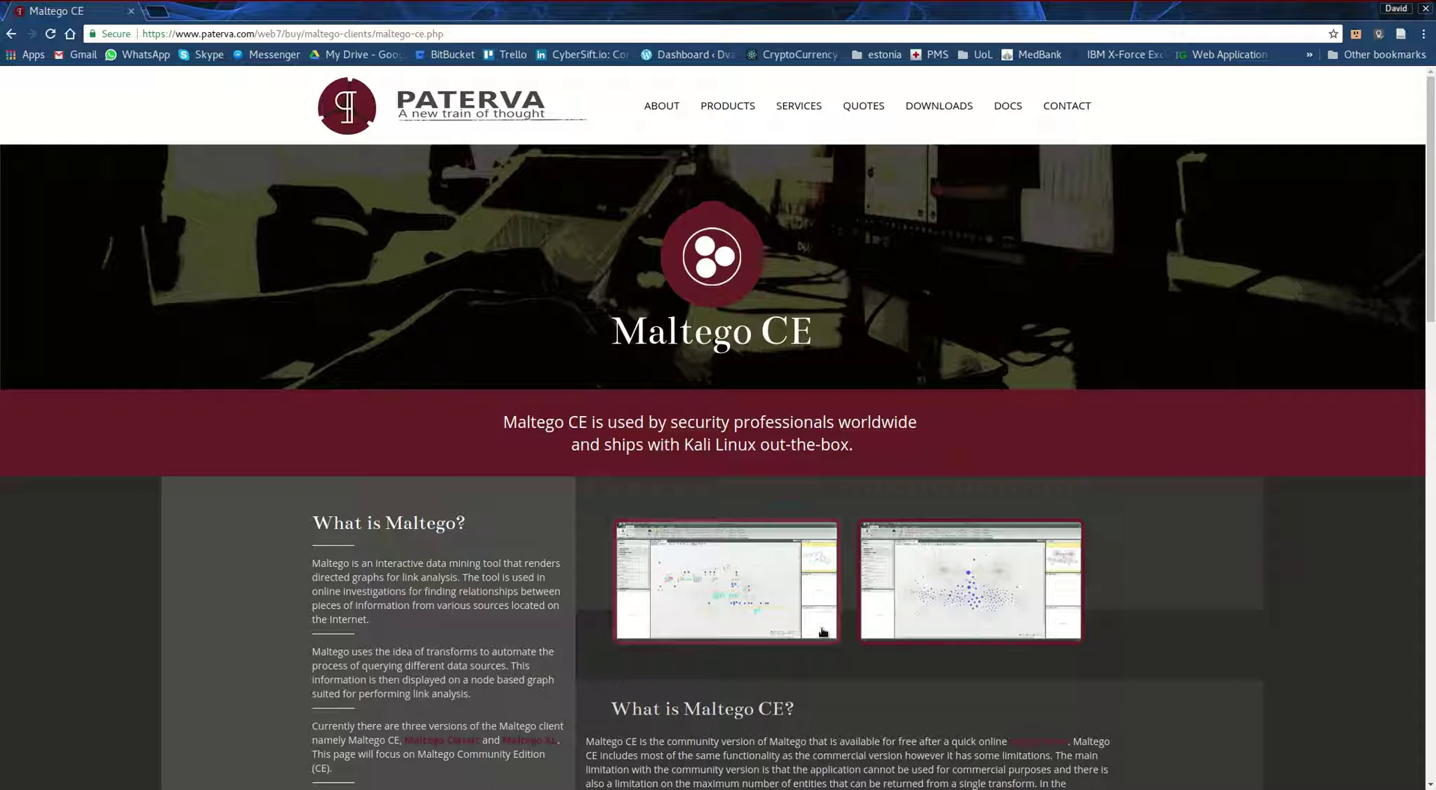
Highlight the Kali Linux line, search Google for 'maltego tutorial', and switch to Maltego
left_click_drag(602, 445, 882, 451)
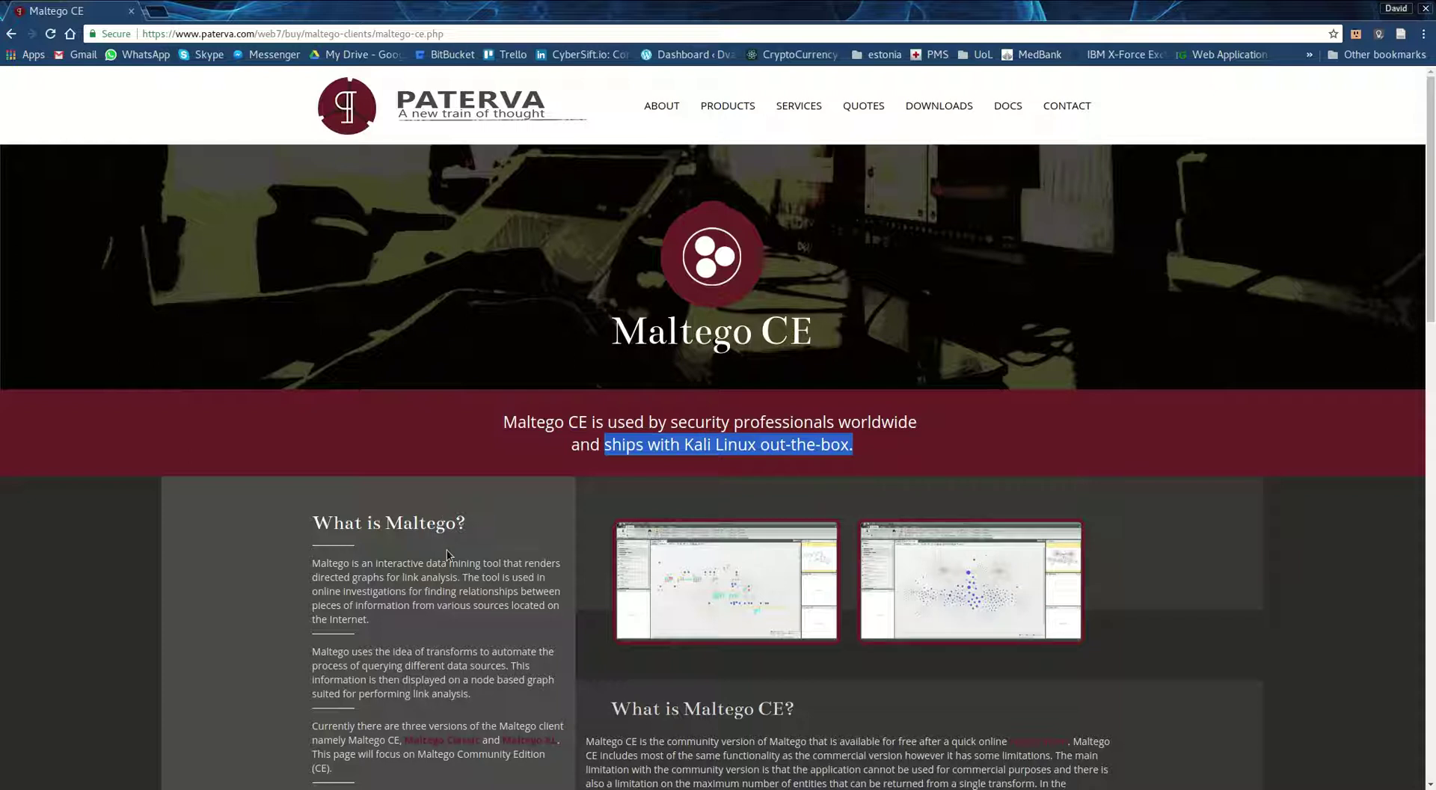
scroll(447, 554, "down", 7)
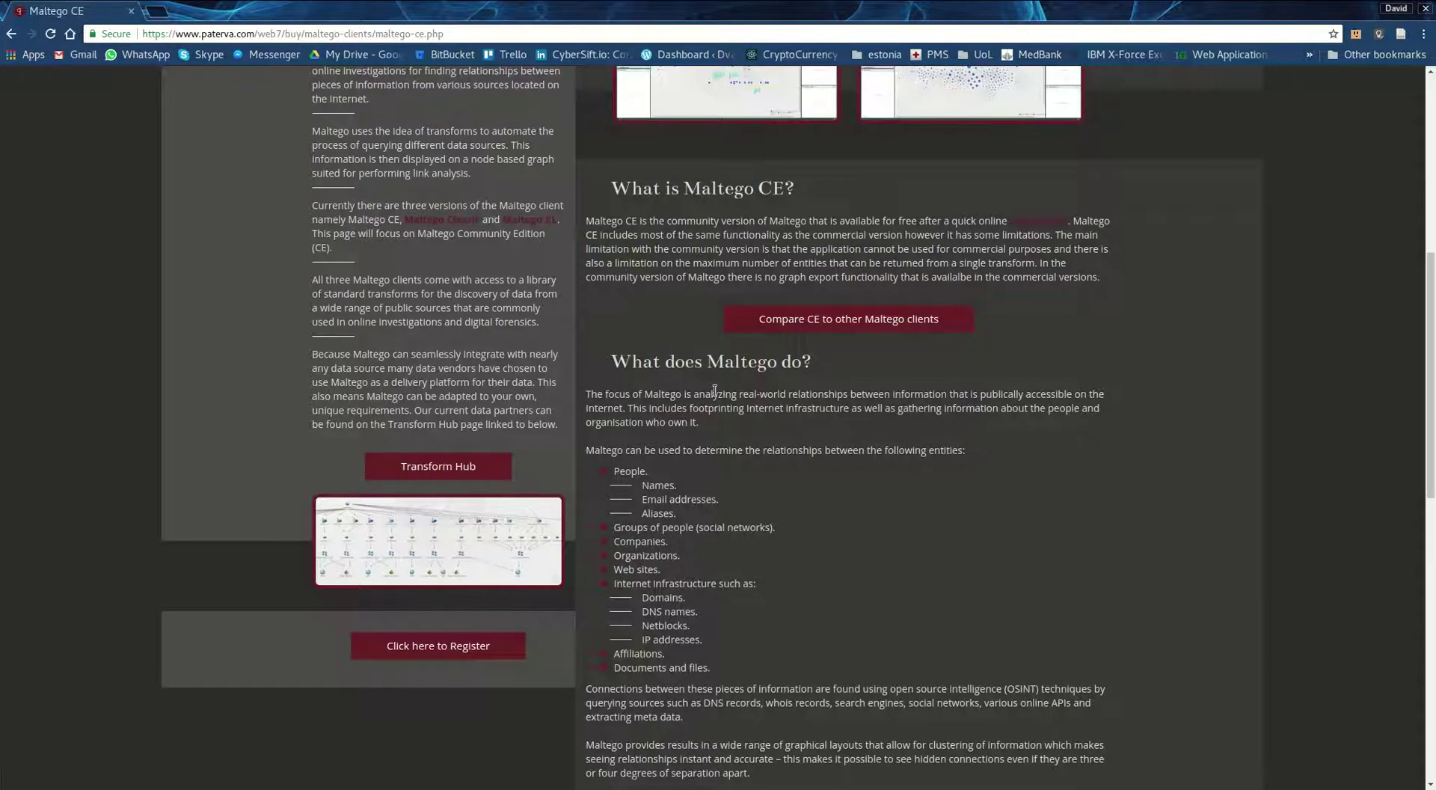
scroll(732, 471, "down", 6)
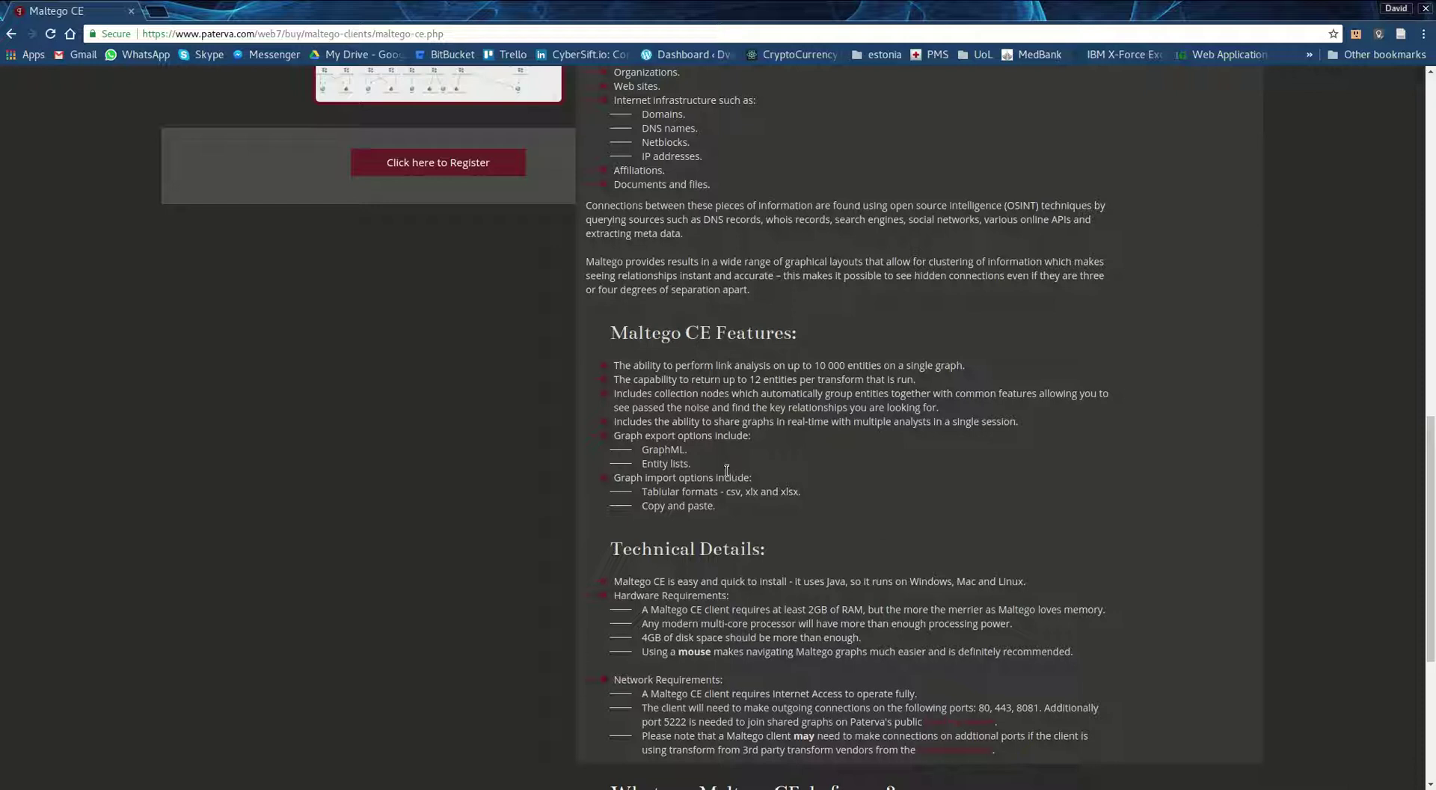
scroll(724, 473, "up", 6)
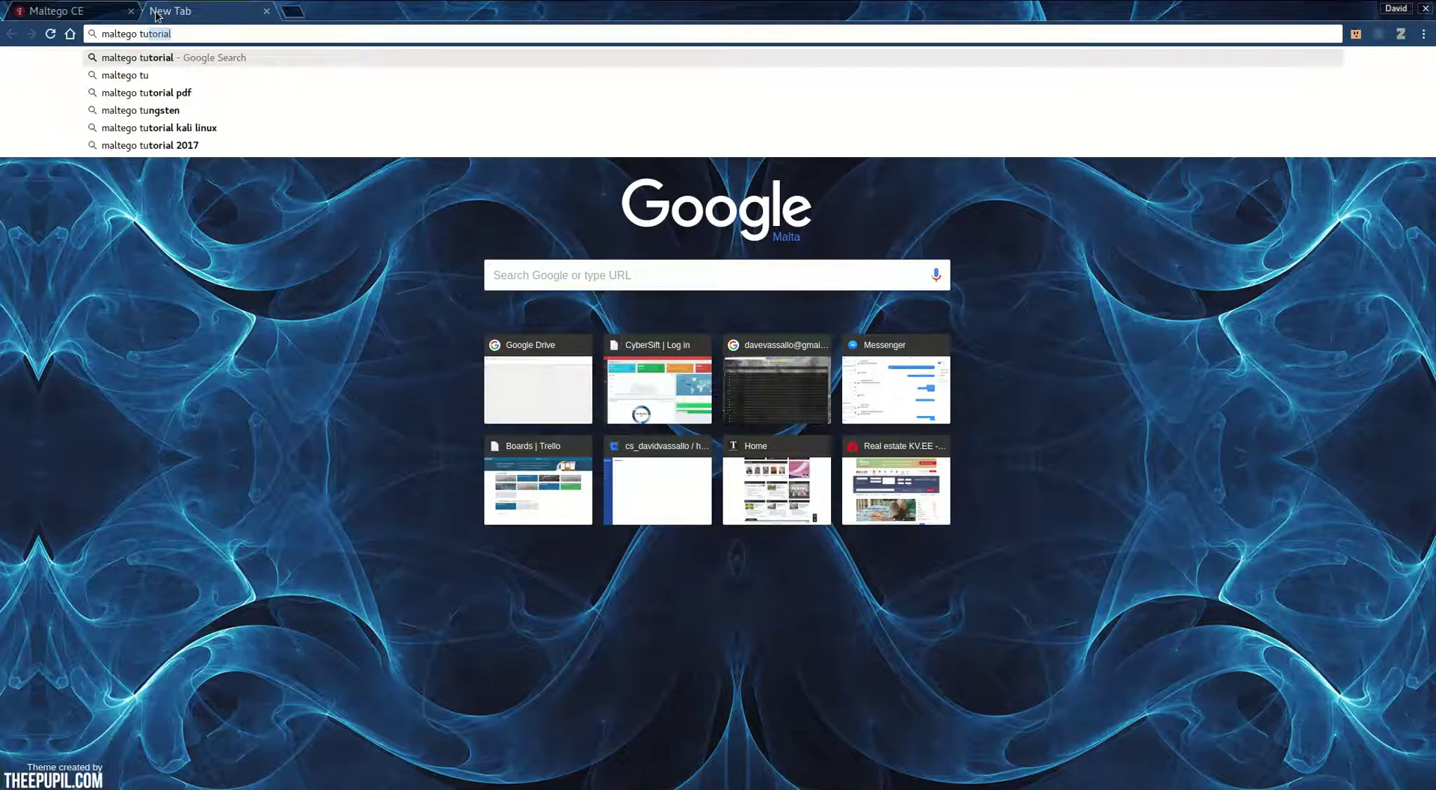
key("Return")
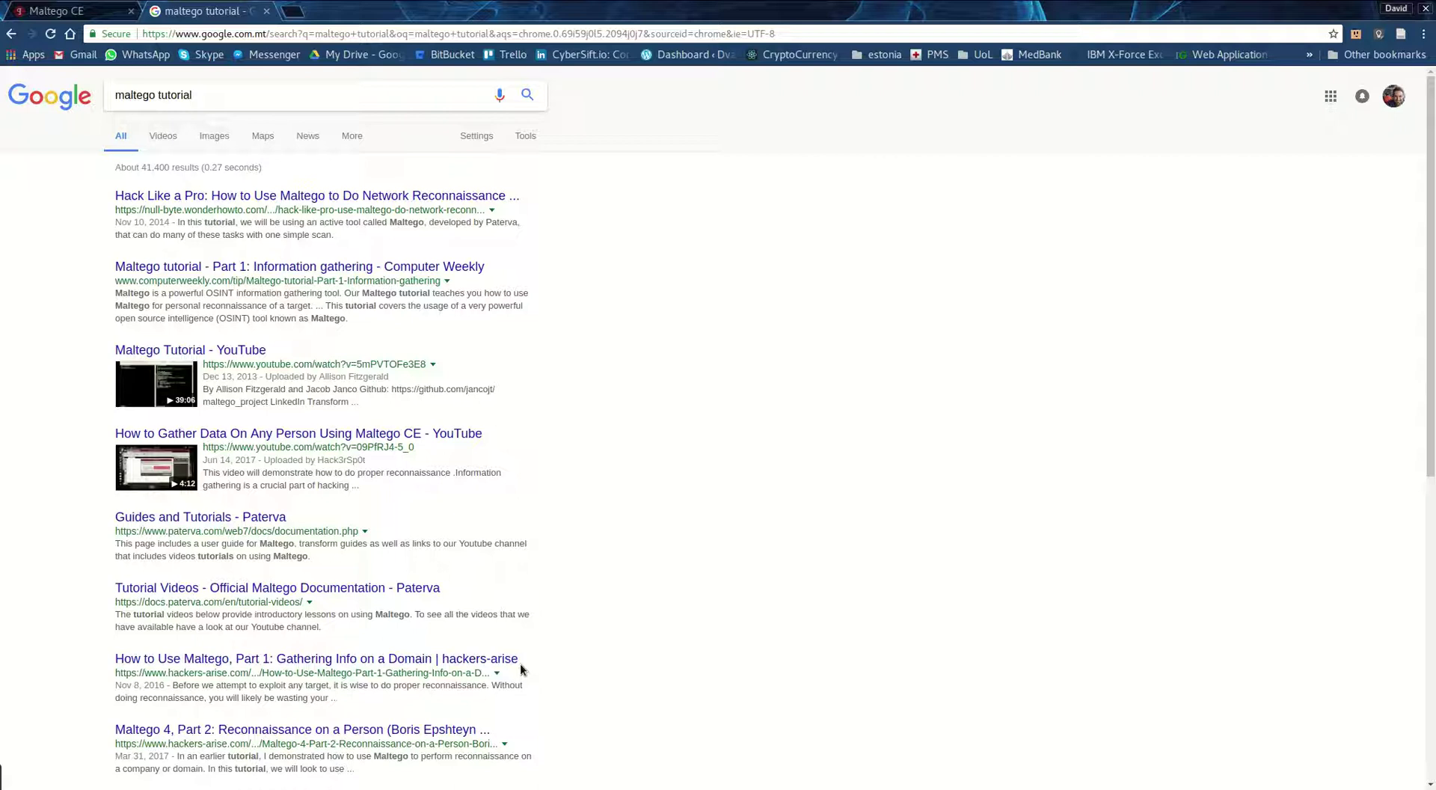
key("super")
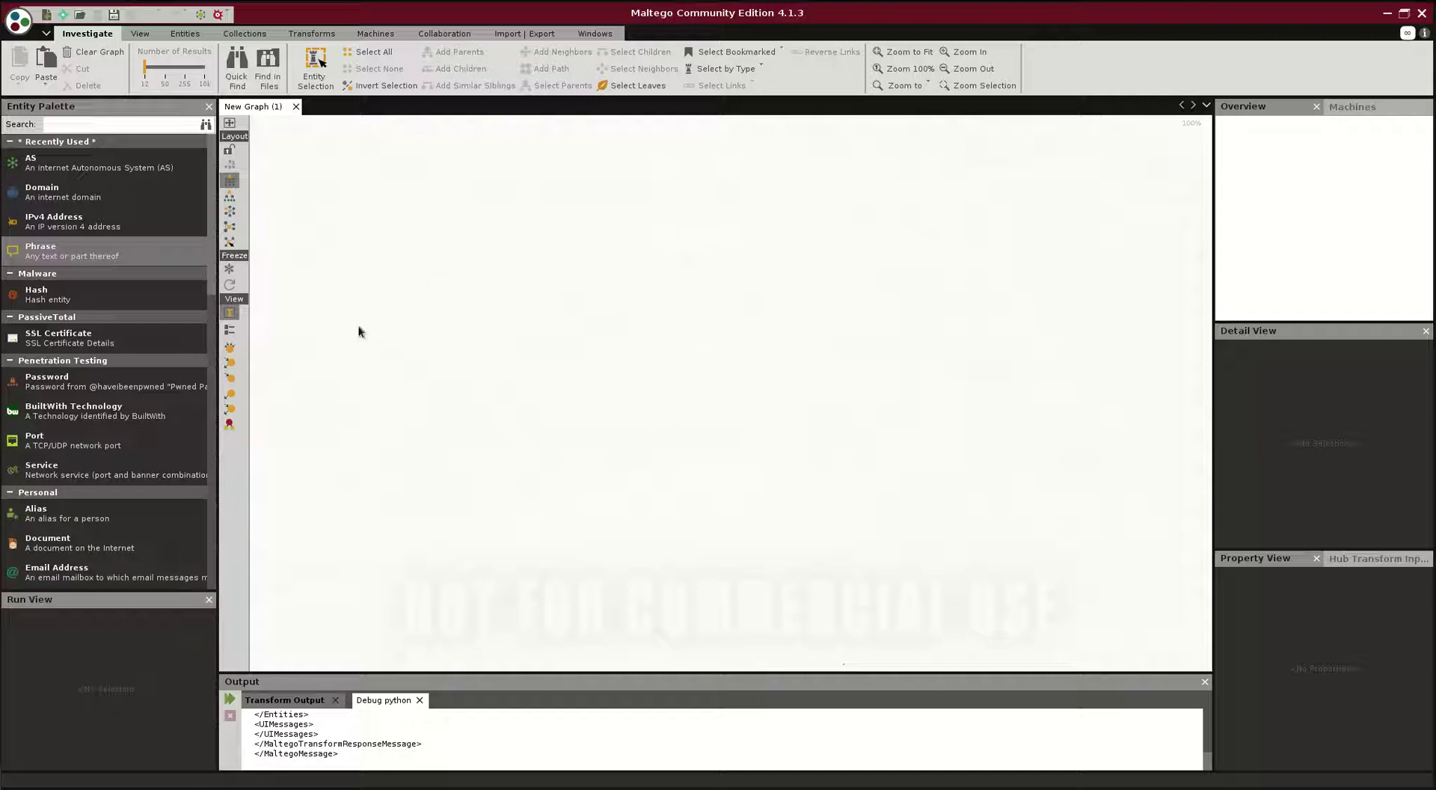
Add a Phrase entity to the graph and label it 'cybersift'
left_click_drag(73, 256, 649, 190)
left_click(725, 232)
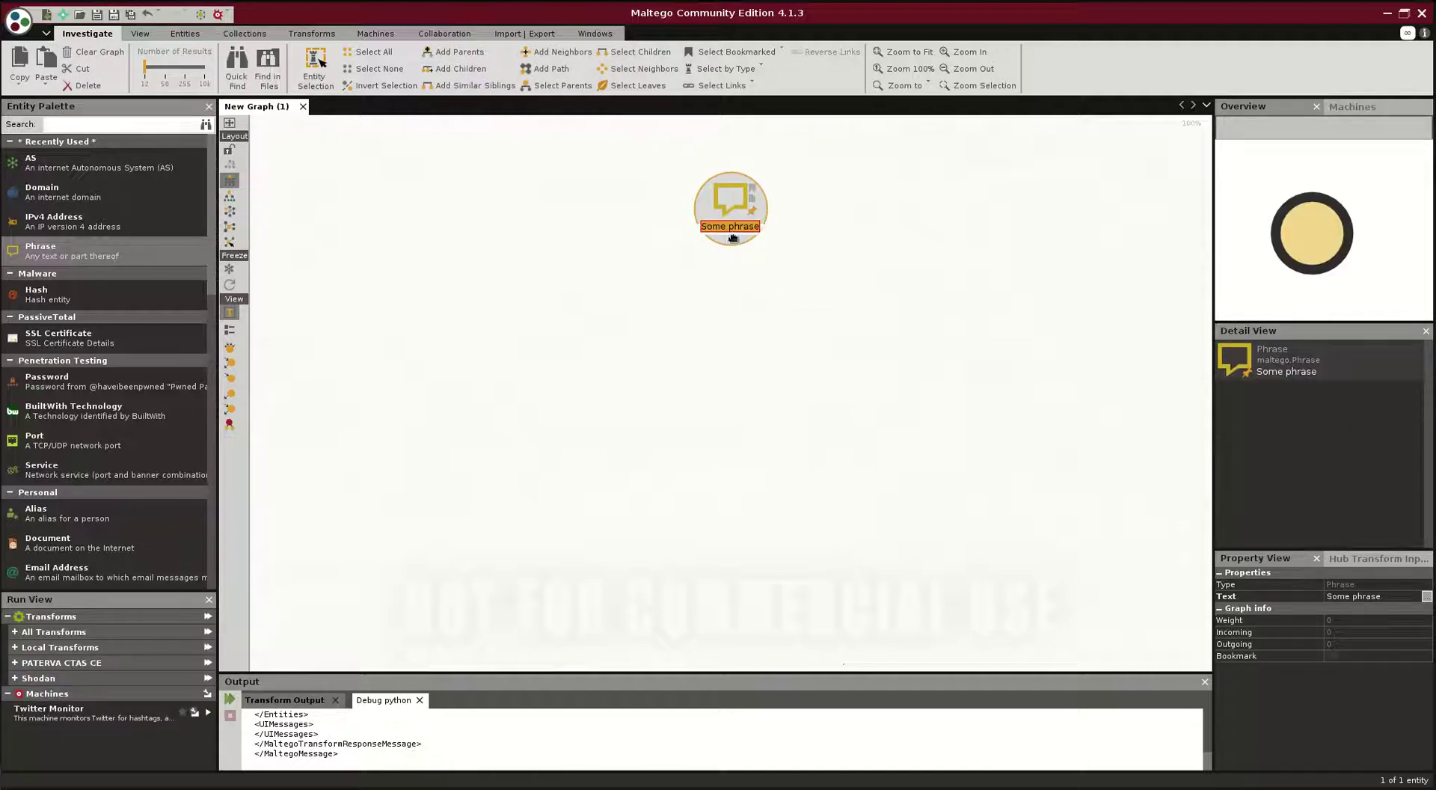
type("cybersift")
key("Return")
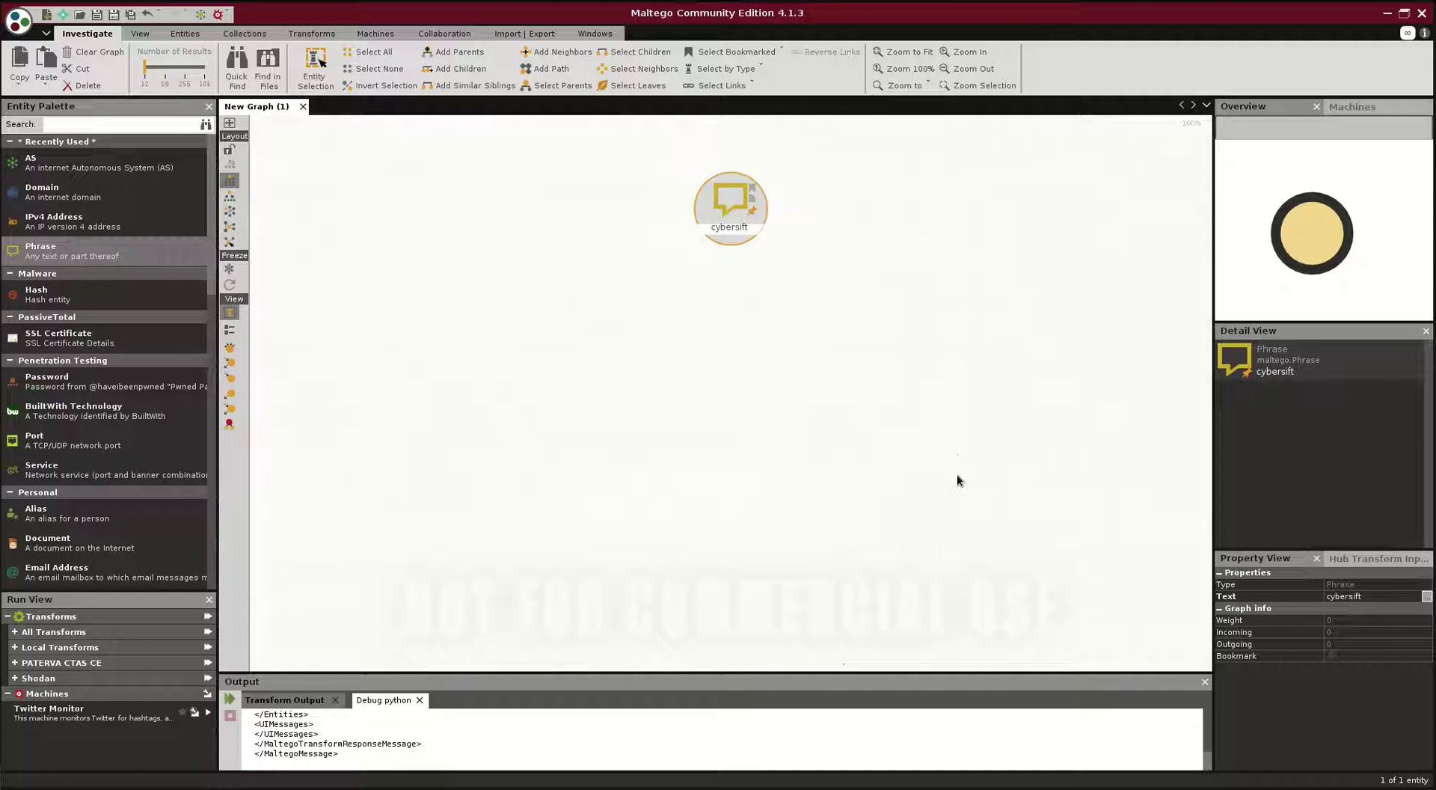
Run the CyberSift: Get Anomalies transform on the cybersift phrase
right_click(712, 215)
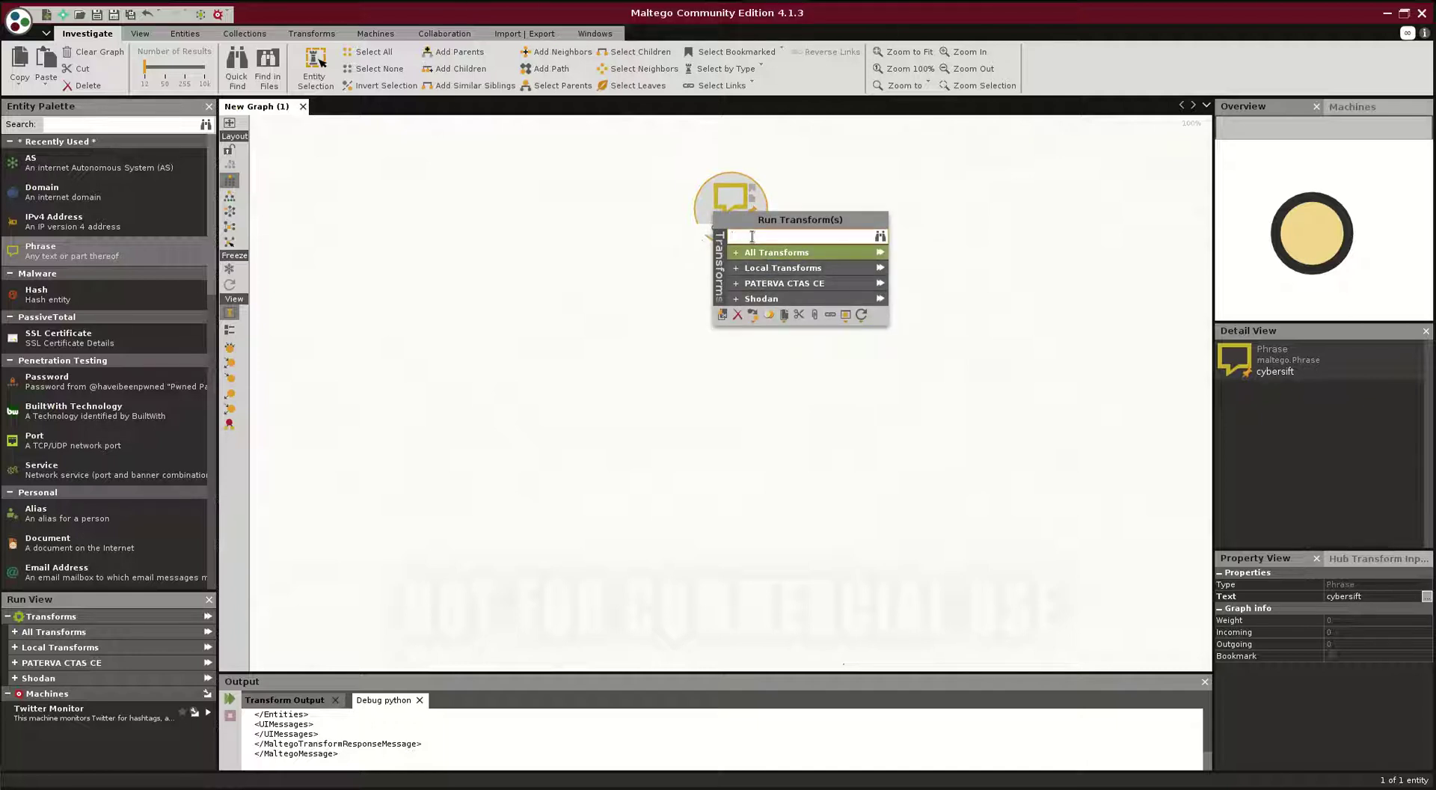
type("cybe")
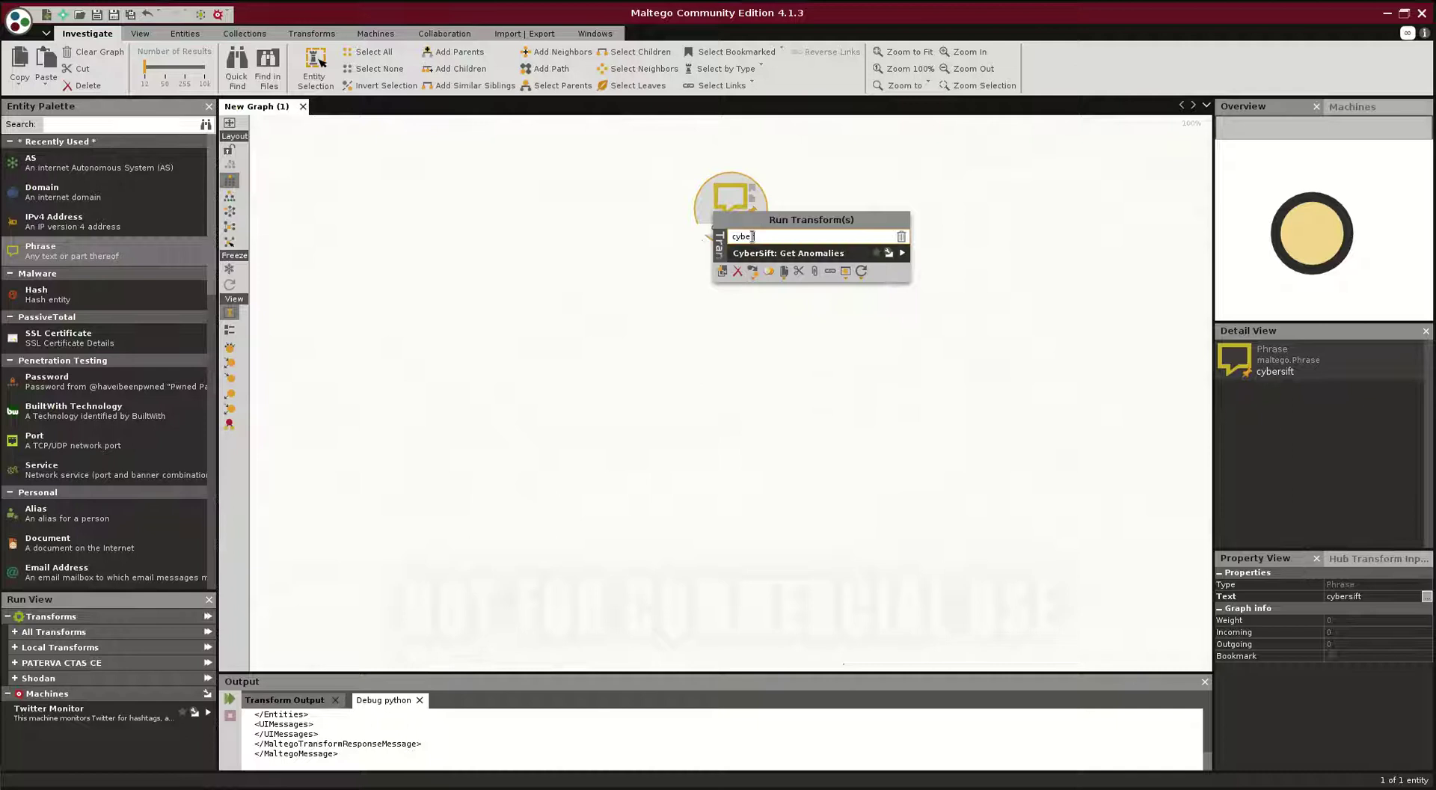
type("r")
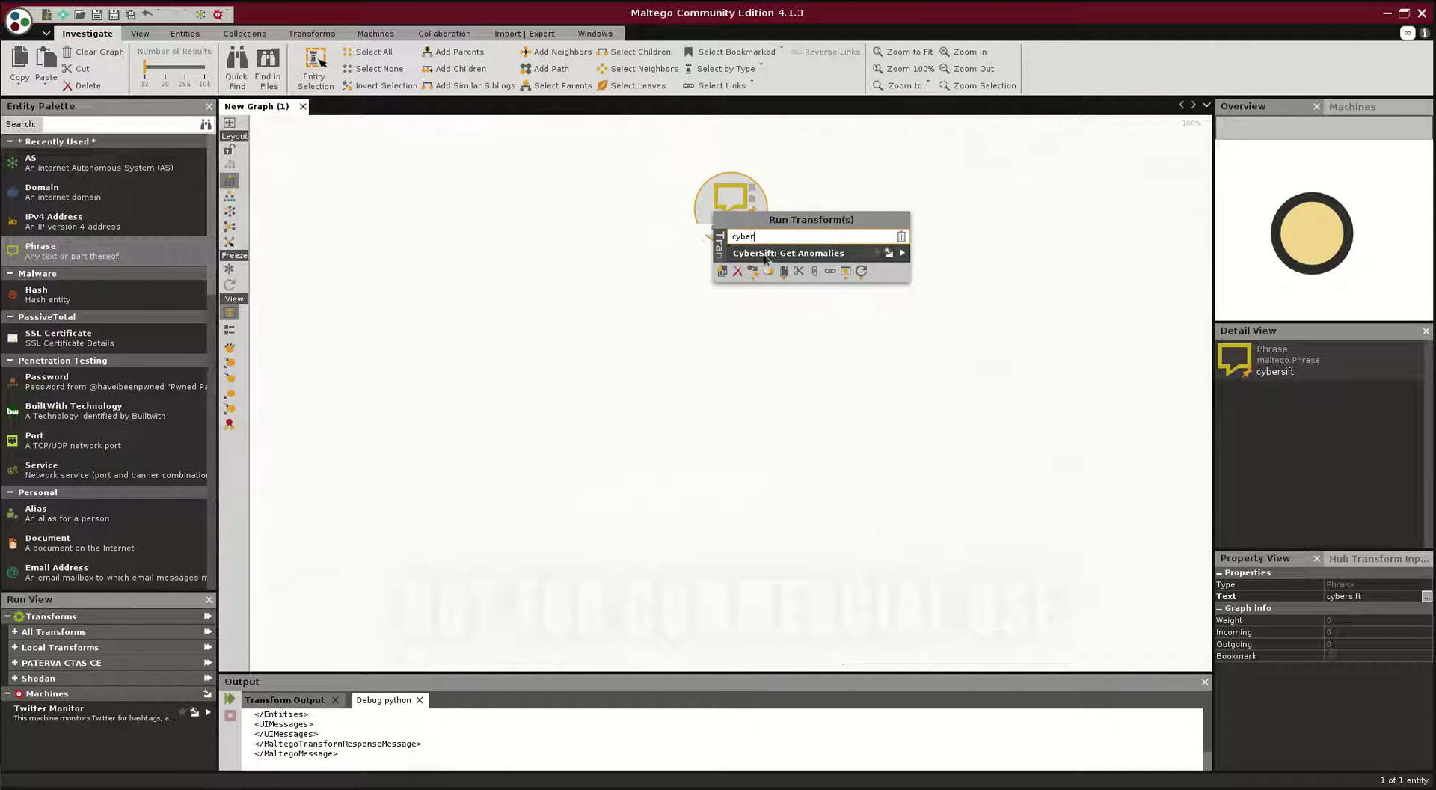
left_click(825, 255)
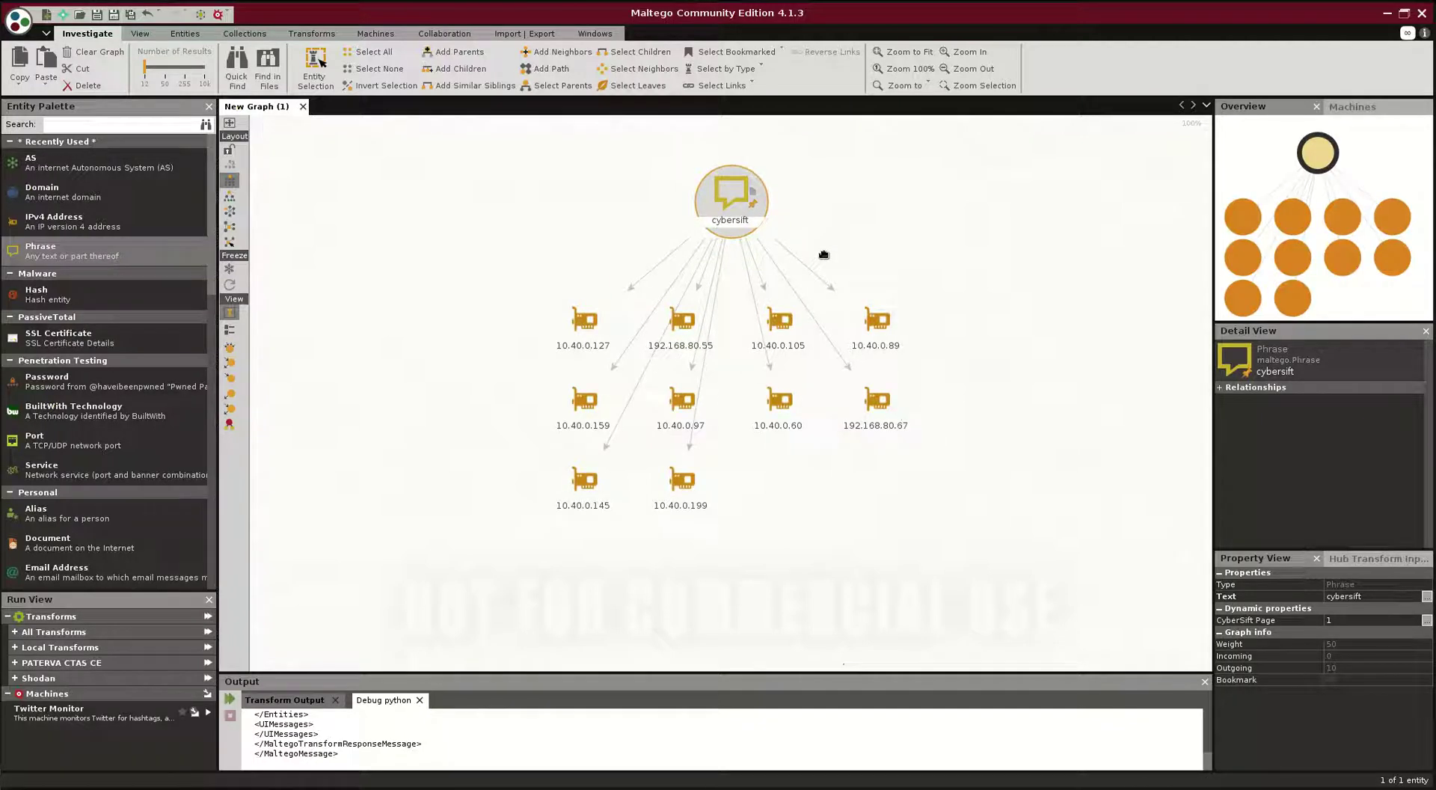
Run CyberSift IP to ASN Anomalies on 192.168.80.67 and select the resulting MICROSOFT-CORP-MSN-AS-BLOCK node
mouse_move(861, 439)
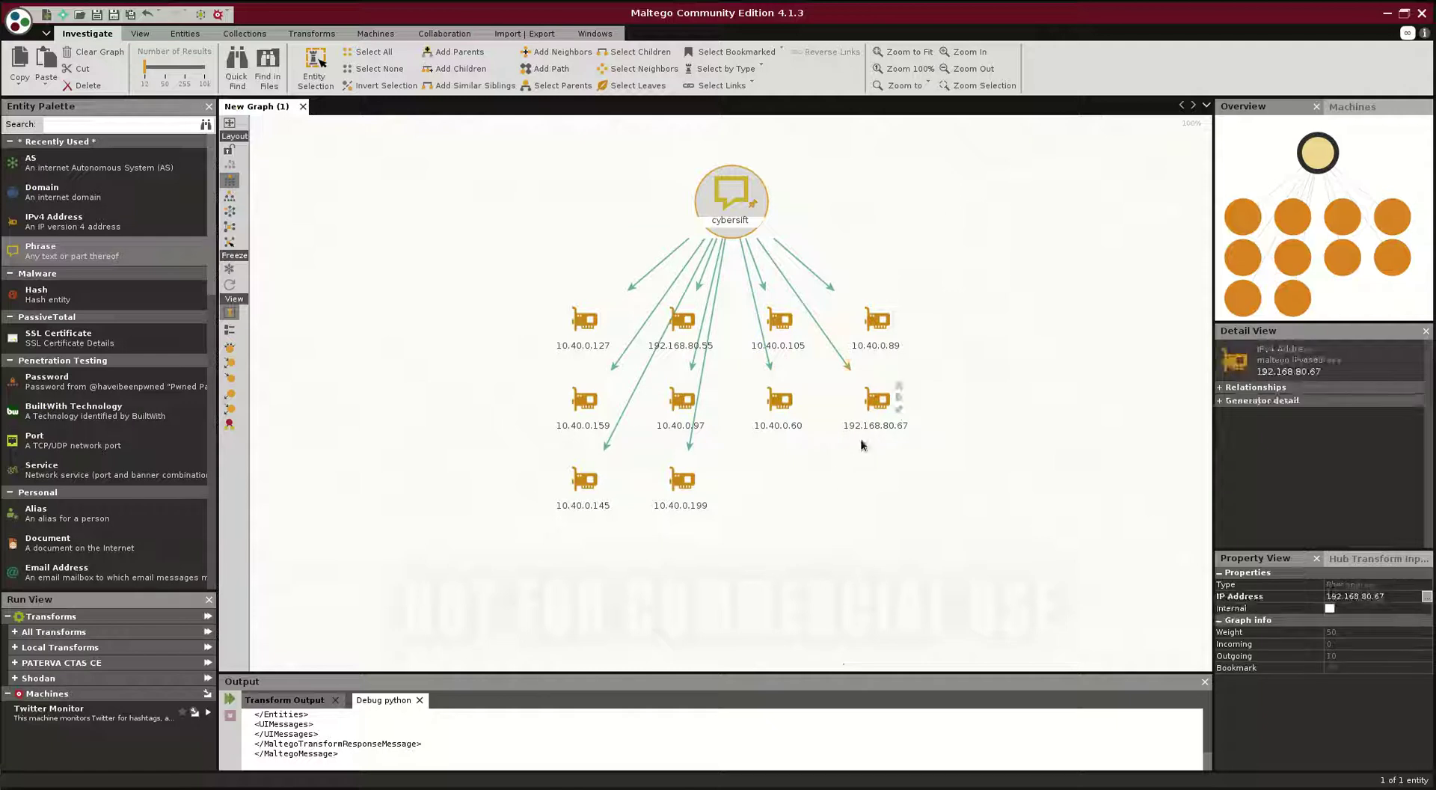
right_click(870, 405)
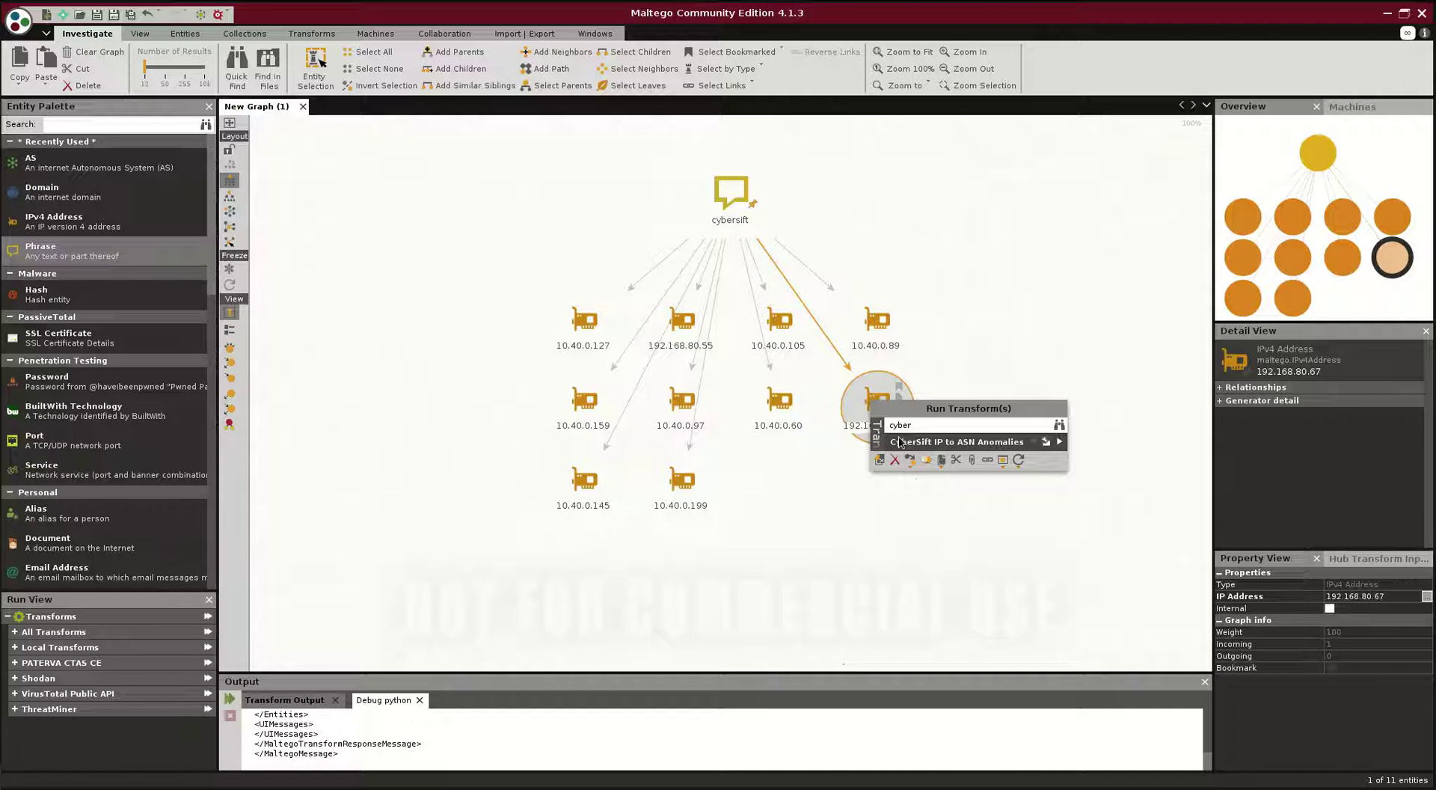
left_click(900, 442)
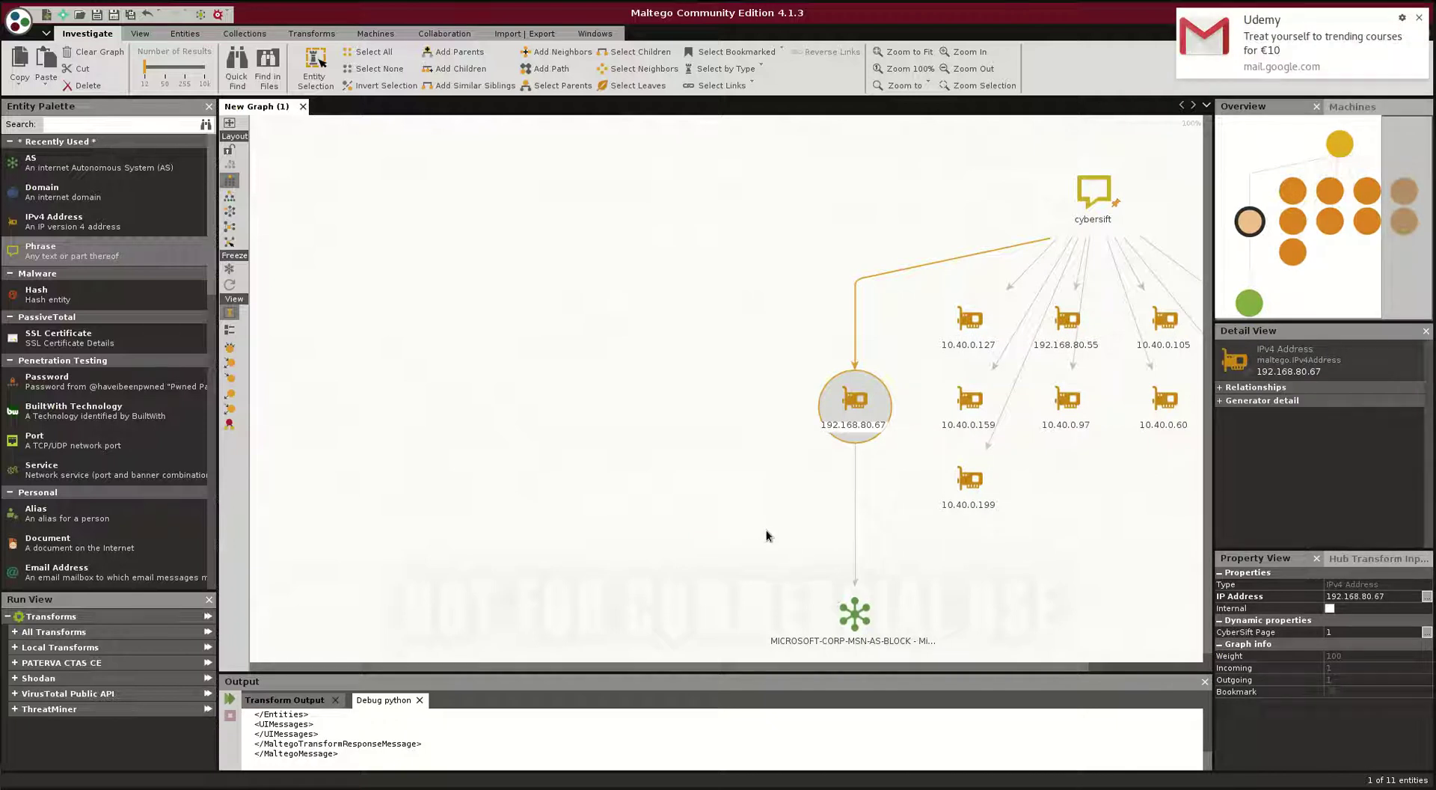
left_click_drag(766, 530, 603, 433)
left_click(693, 546)
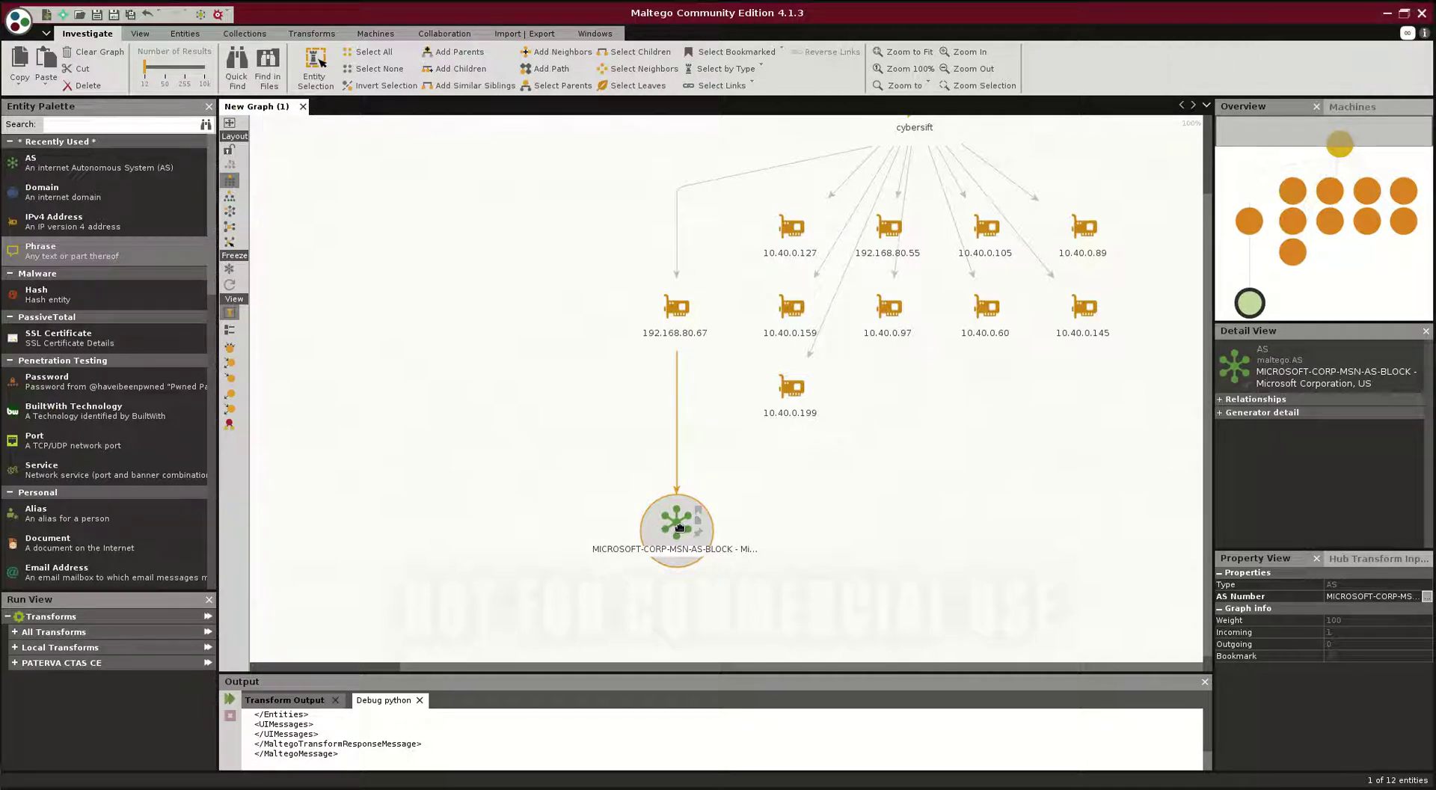
Run CyberSift: ASN Anomaly Notes on the Microsoft AS node and inspect the returned IPs, AvgBytes and OTX notes
right_click(680, 527)
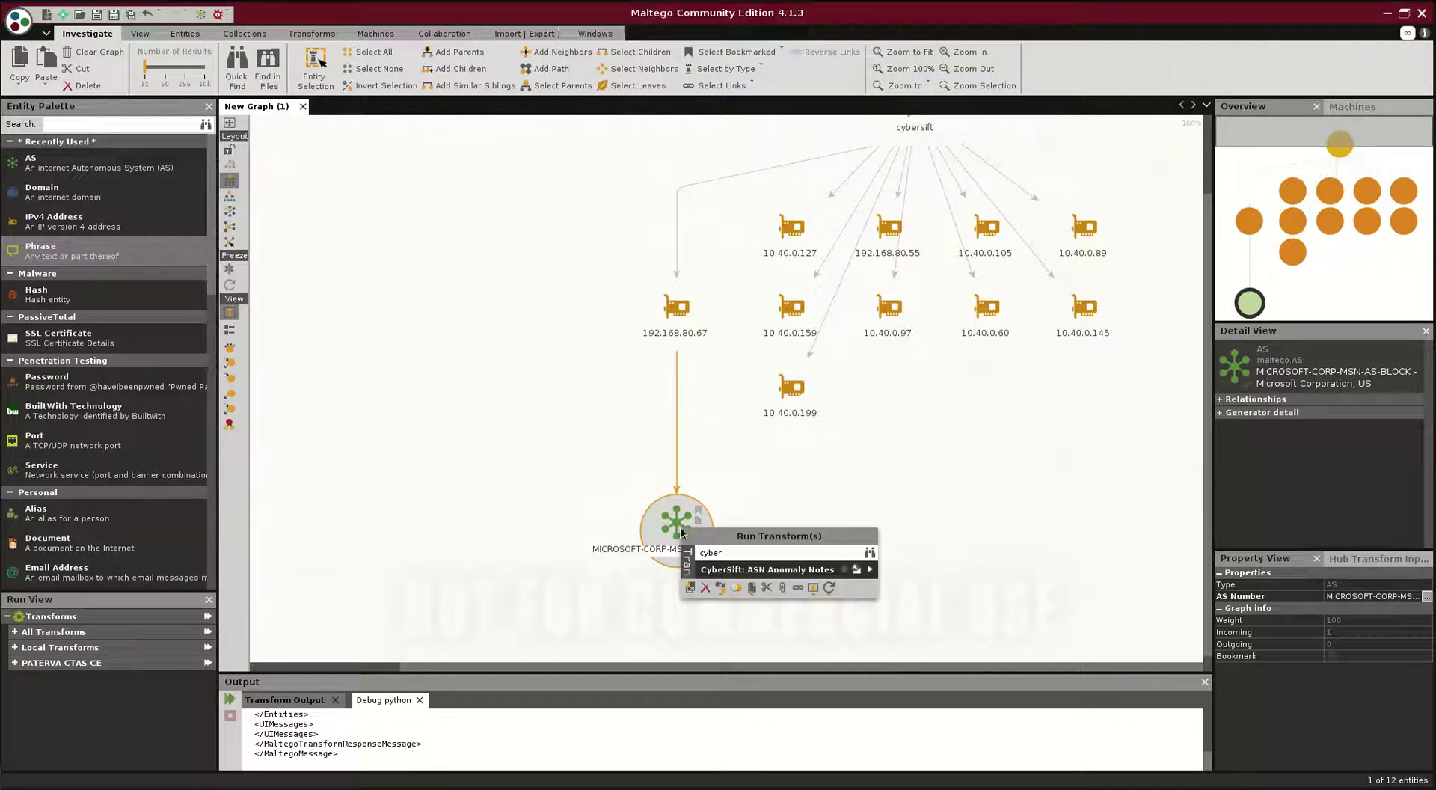
left_click(771, 571)
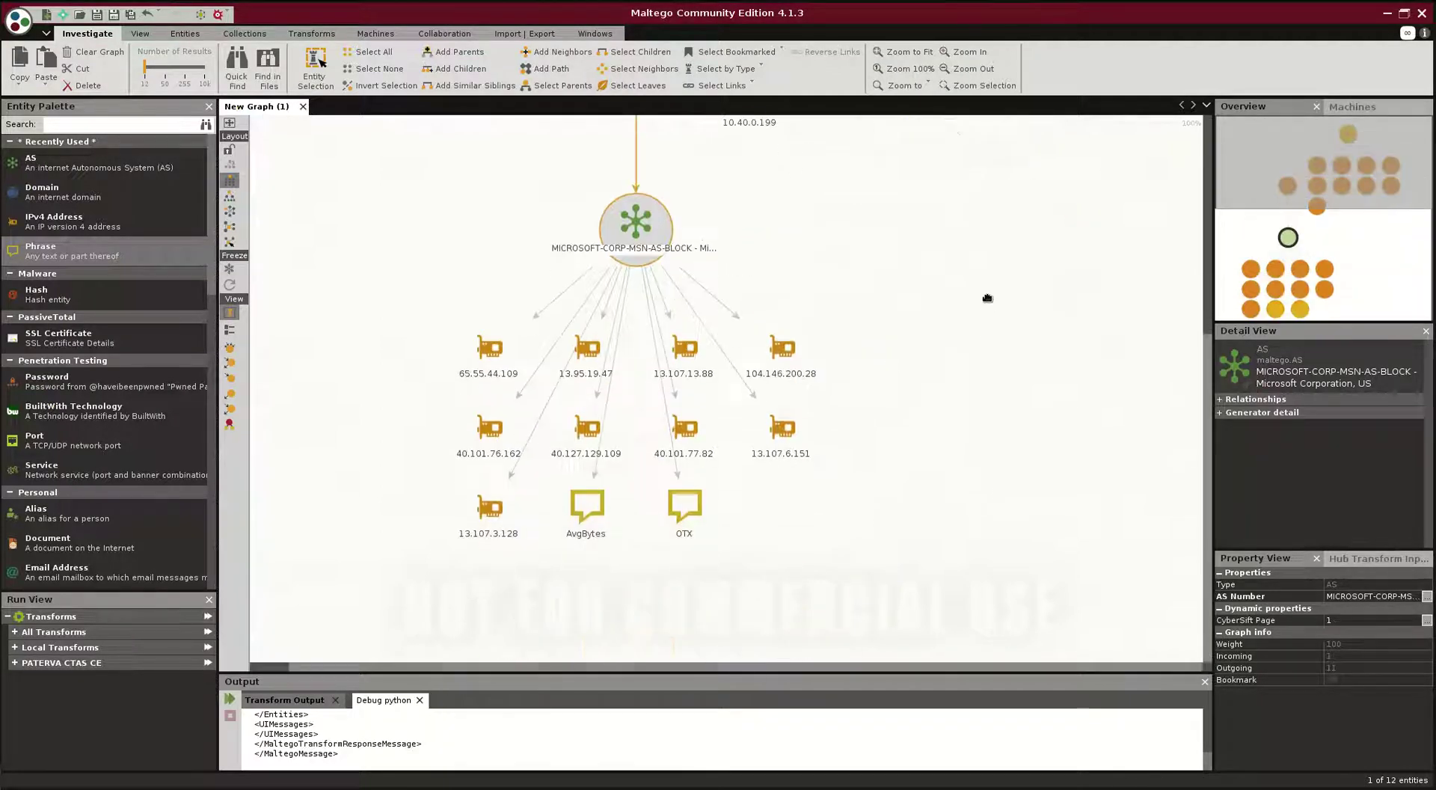
left_click(538, 378)
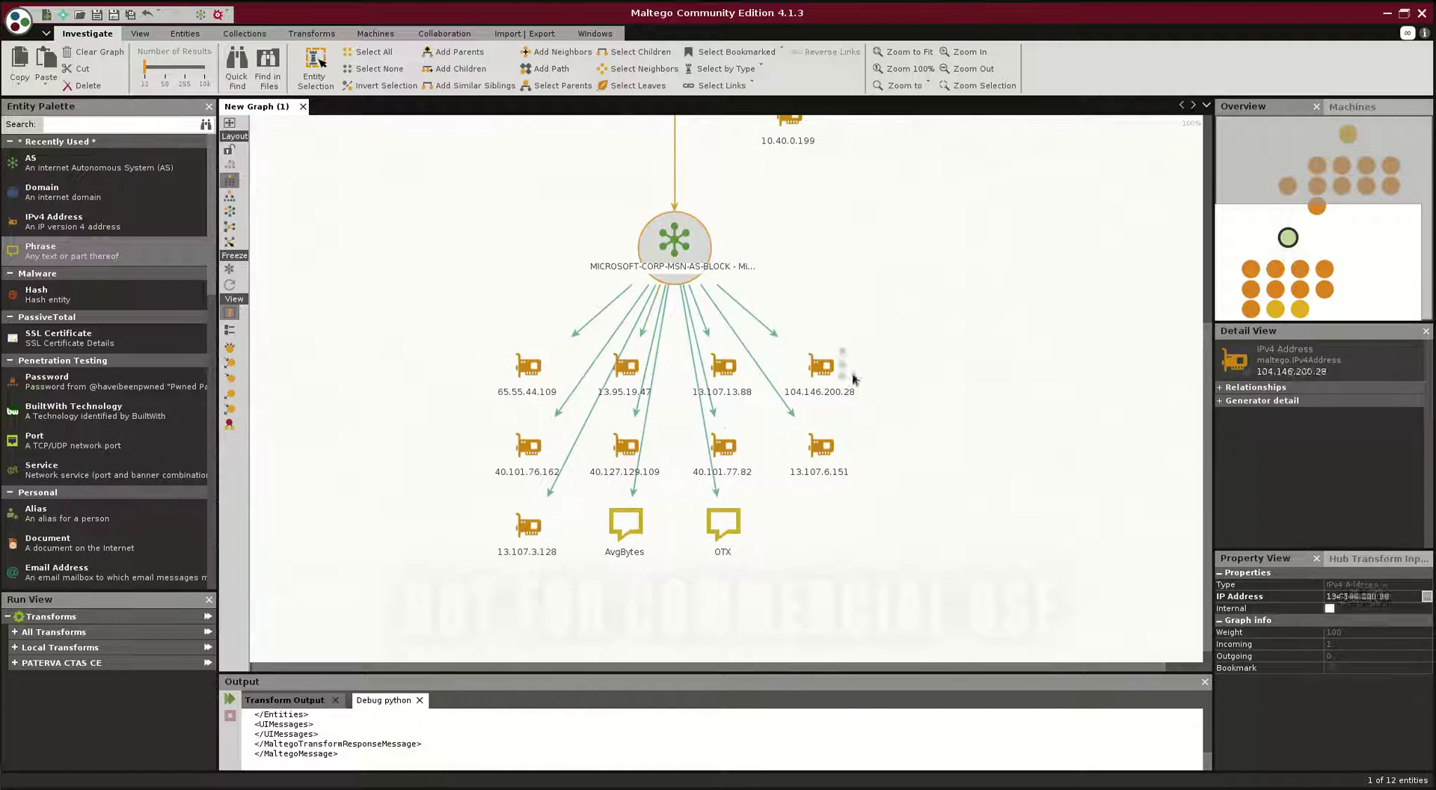
left_click(828, 417)
left_click(528, 524)
left_click(627, 525)
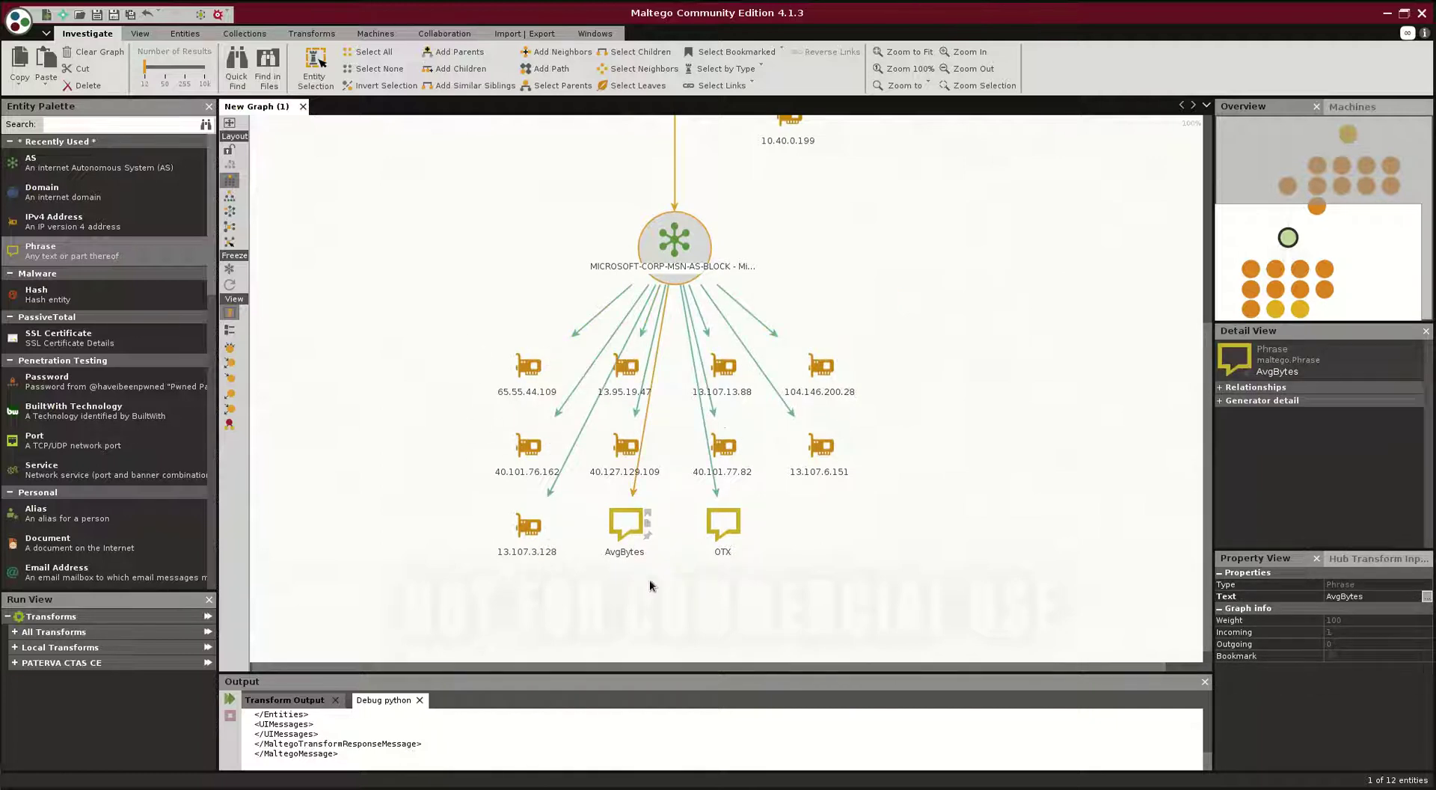
left_click(710, 527)
Pan the graph to show the cybersift phrase and the AS node's results together
left_click_drag(471, 154, 473, 466)
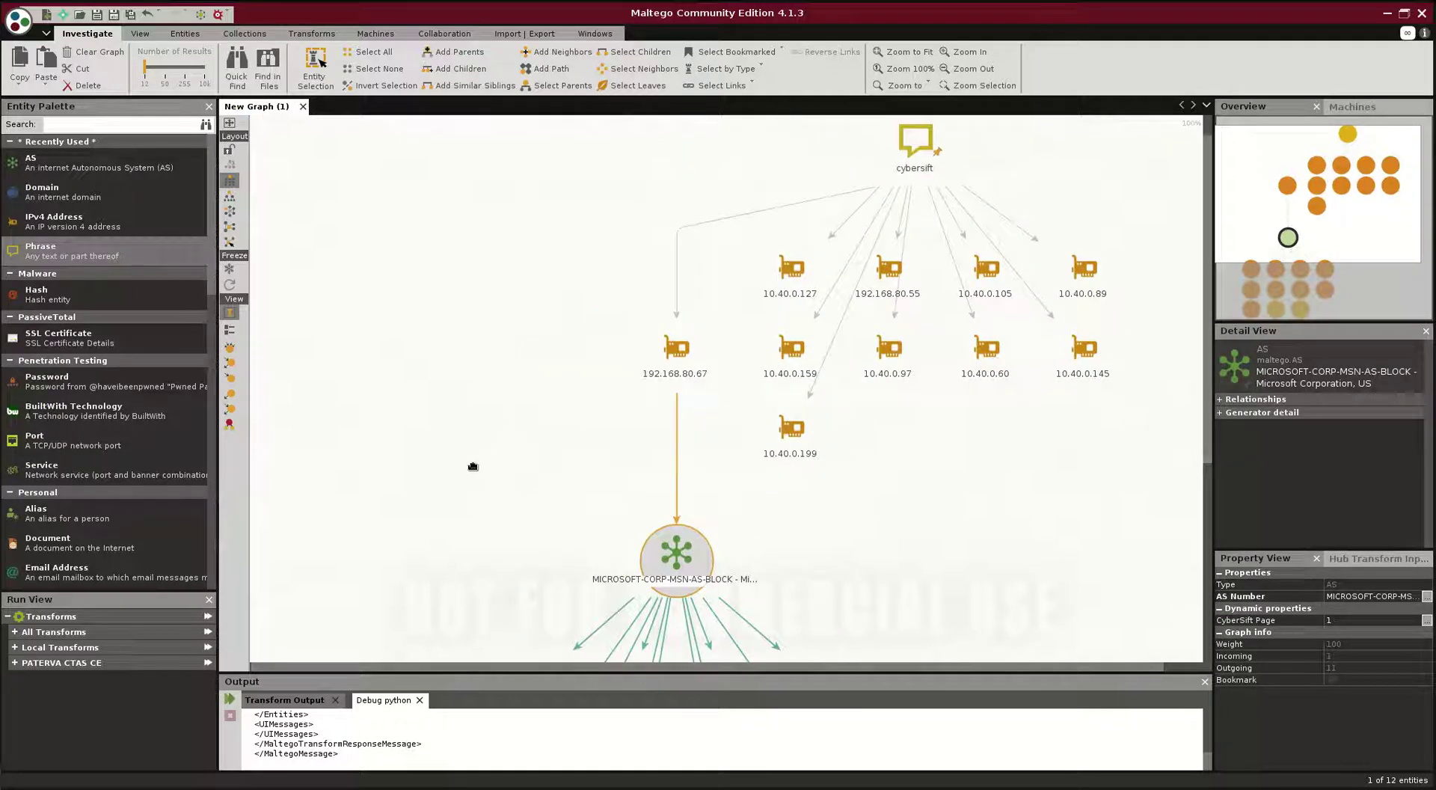
left_click_drag(498, 534, 486, 240)
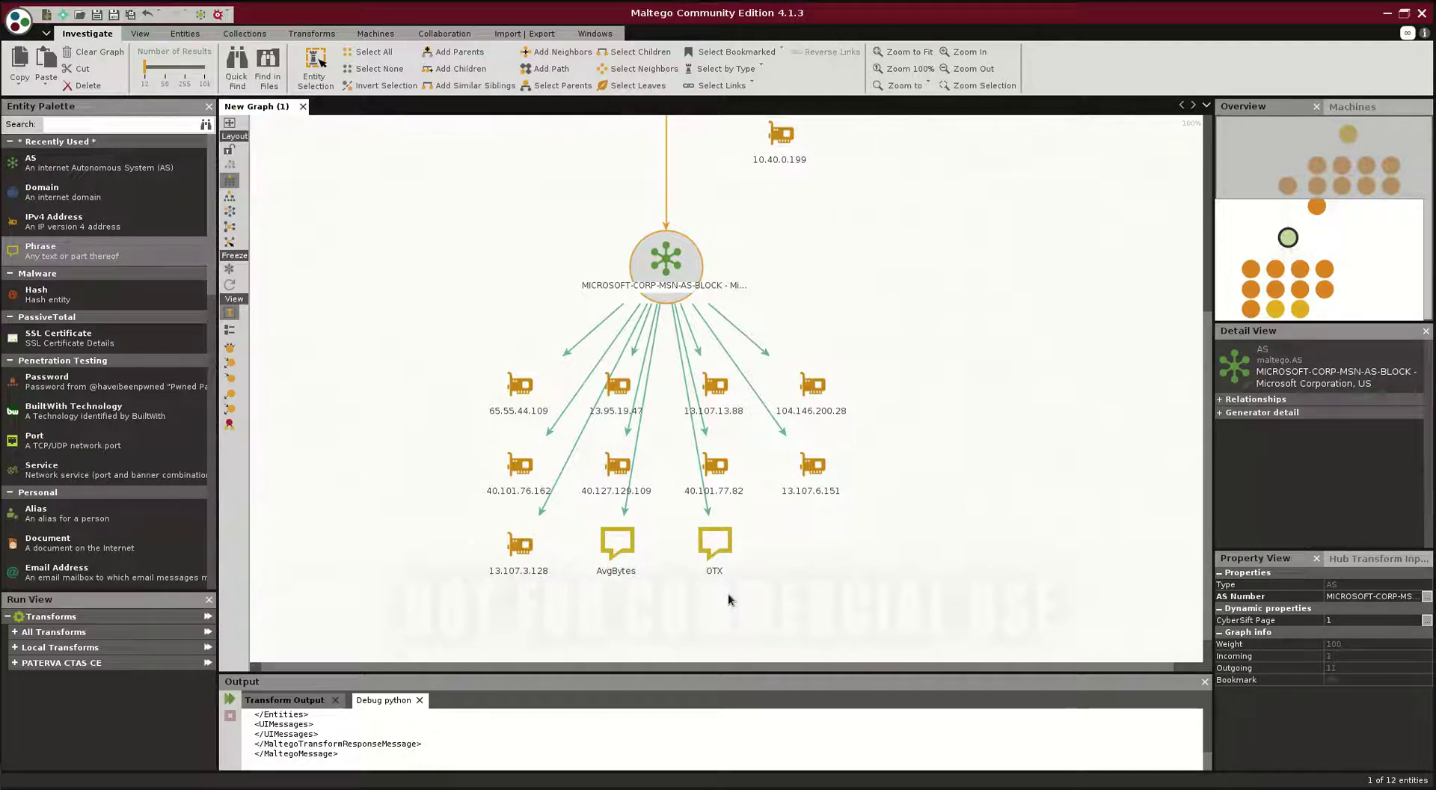
left_click_drag(839, 592, 860, 525)
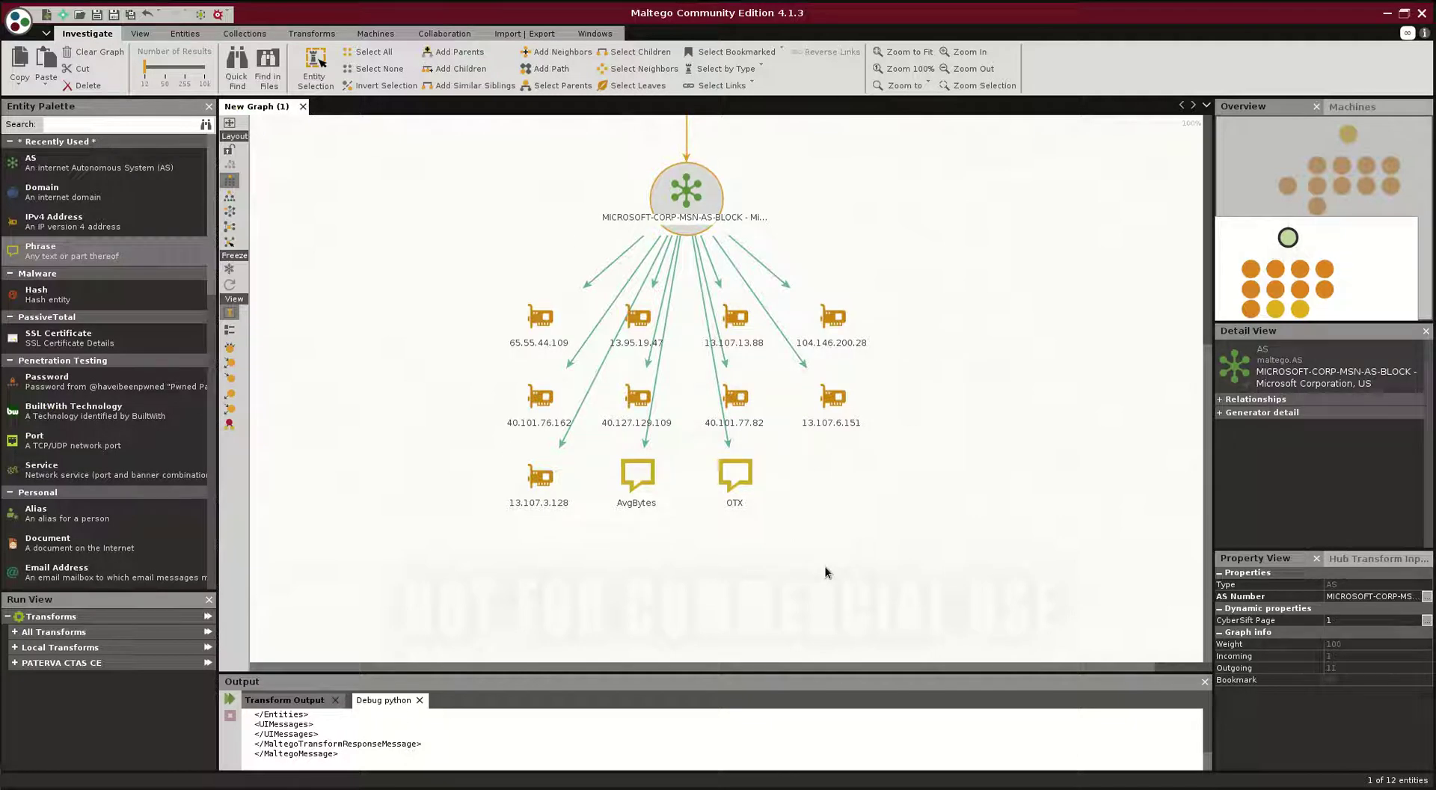
Run the VirusTotal Public API [VTPUB] IP Resolutions transform on 65.55.44.109
left_click(535, 336)
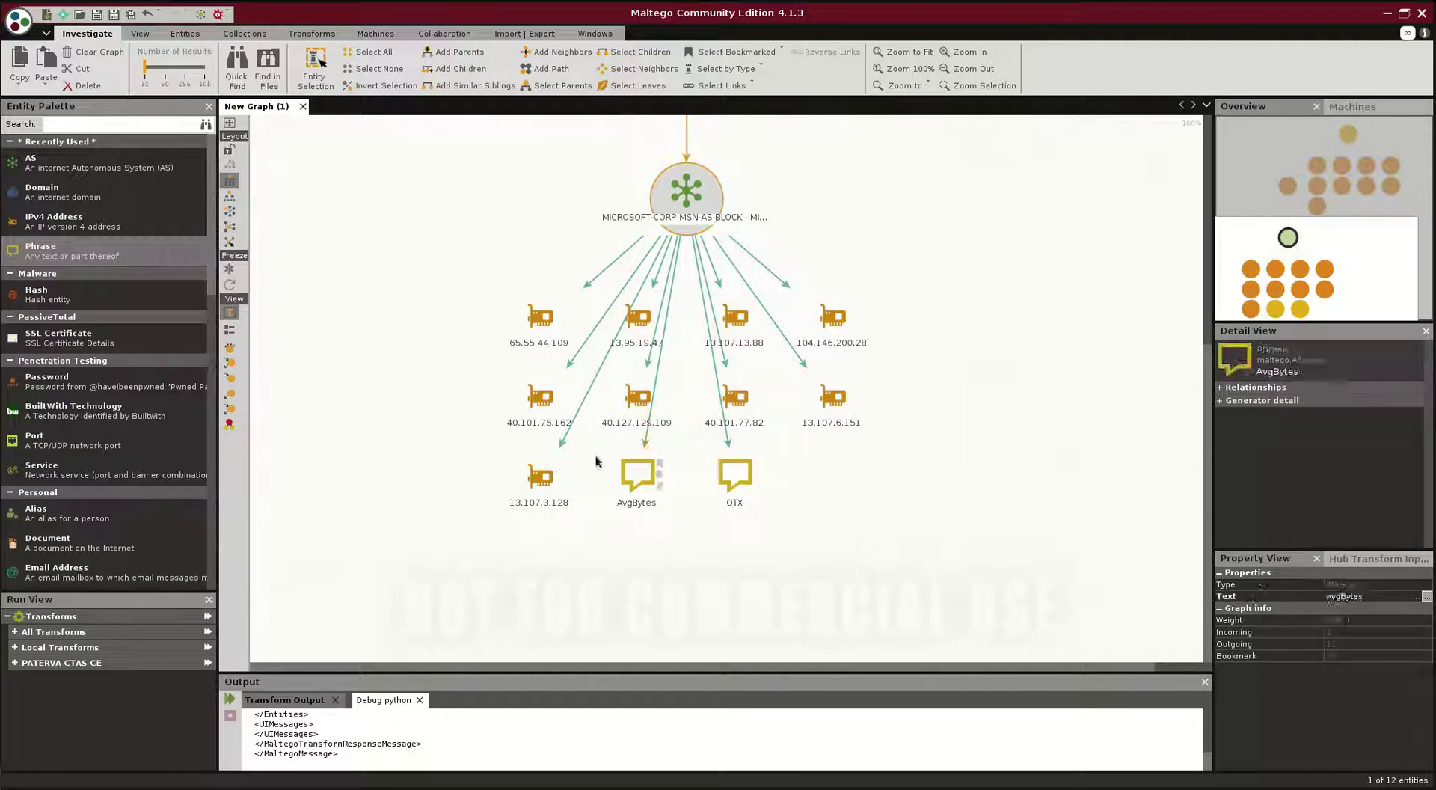
right_click(535, 336)
type("cyber")
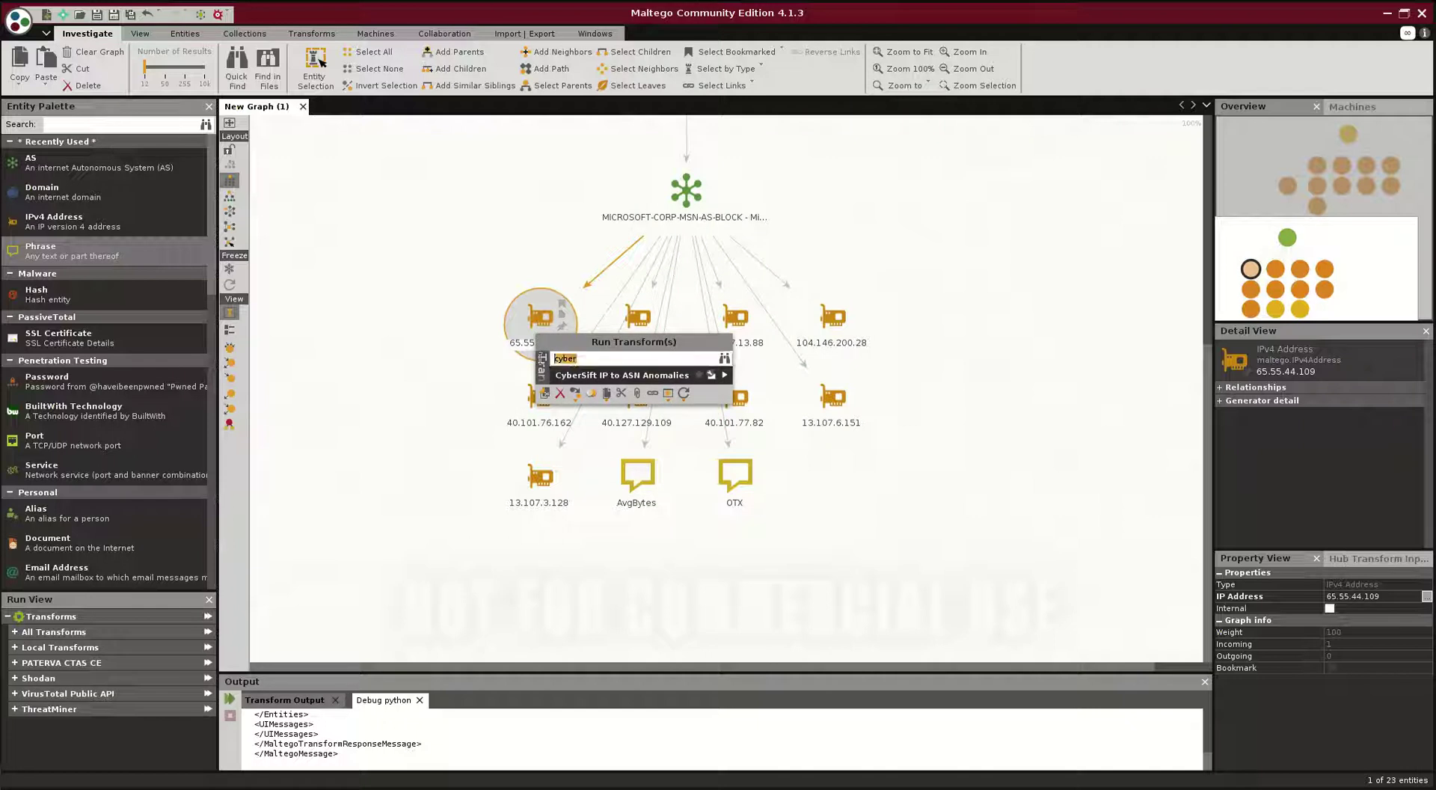
key("BackSpace")
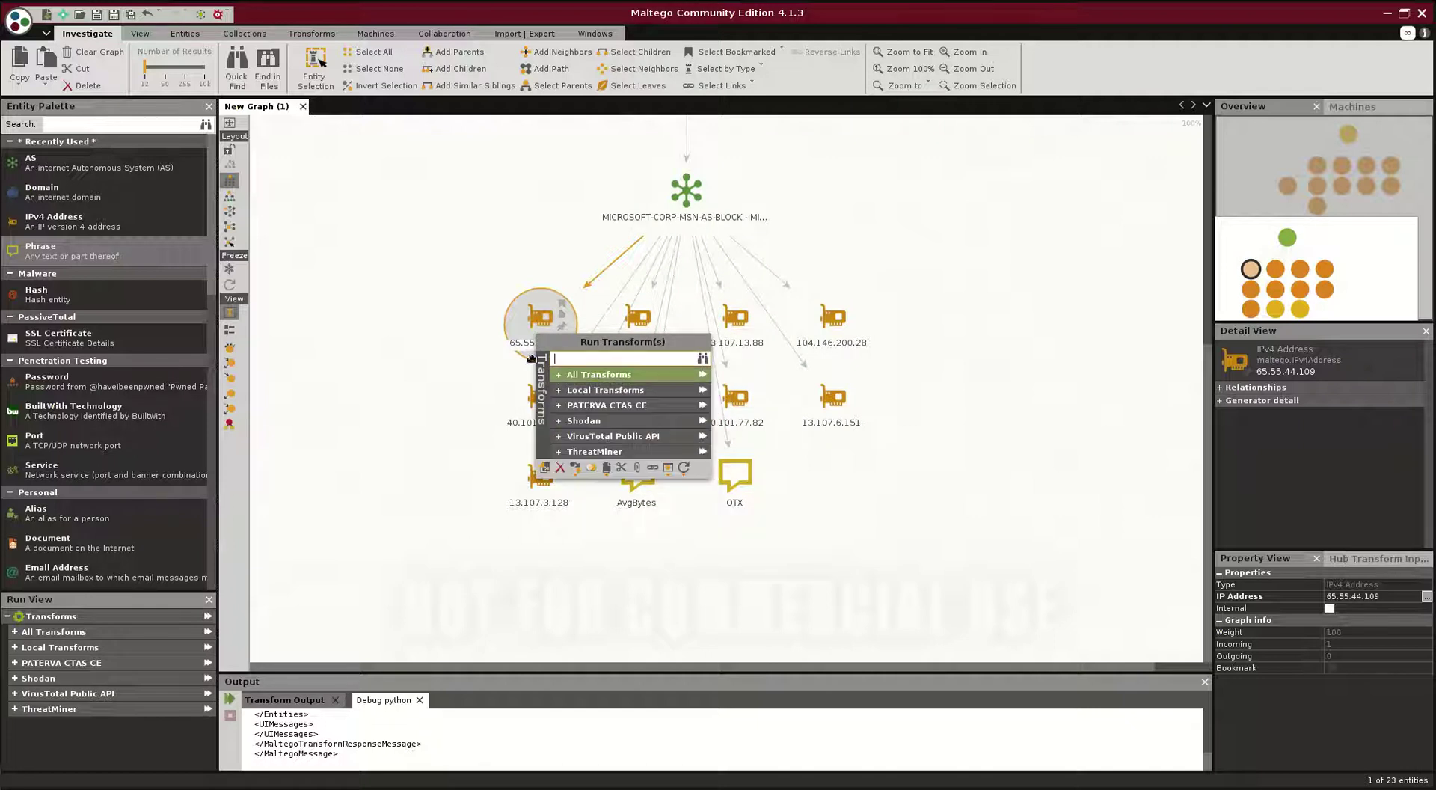
left_click(579, 438)
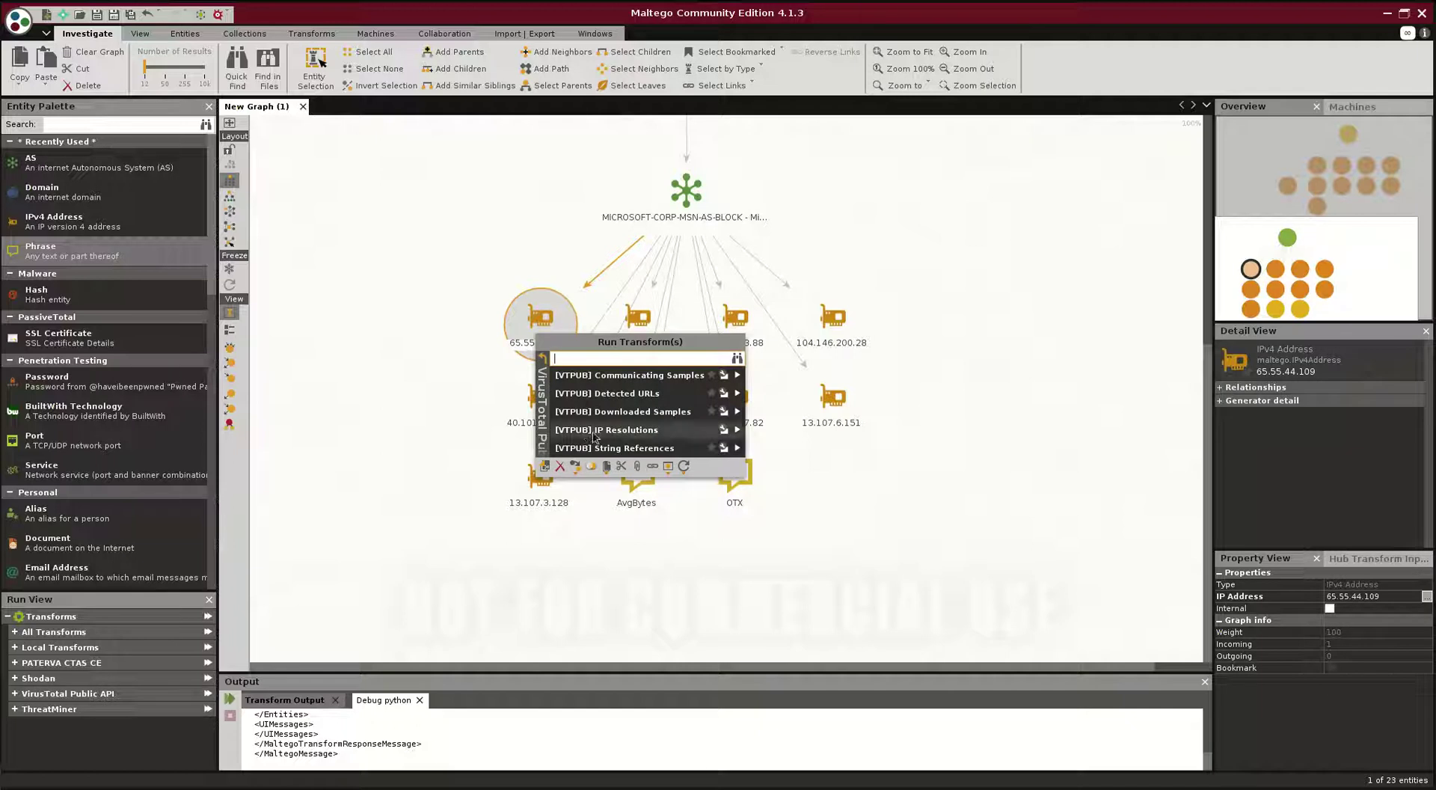
left_click(594, 437)
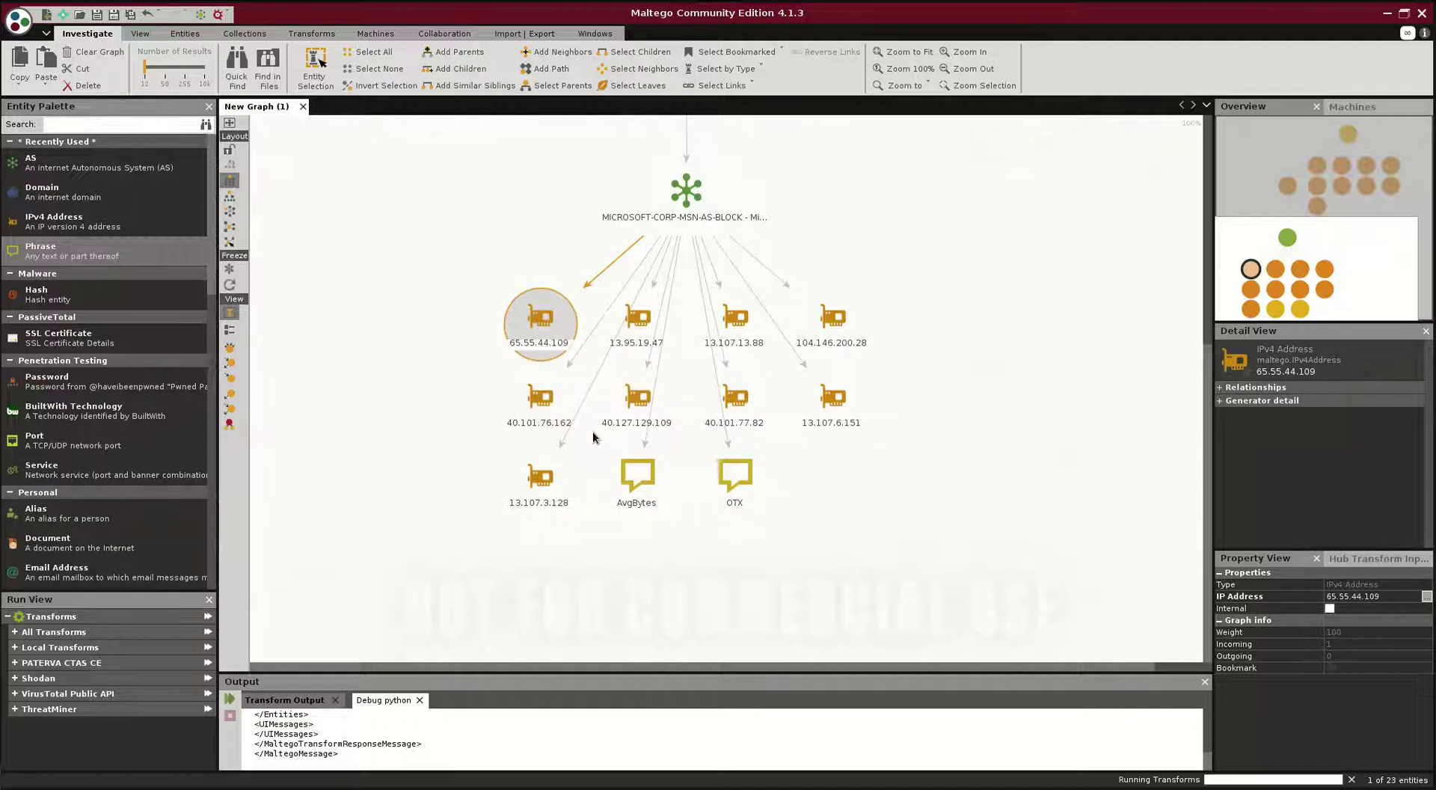
Inspect the resolved vortex domains, e.g. v10.vortex-win.data.microsoft.com, then pan back to the other IPs
left_click_drag(907, 488, 1030, 362)
left_click(730, 477)
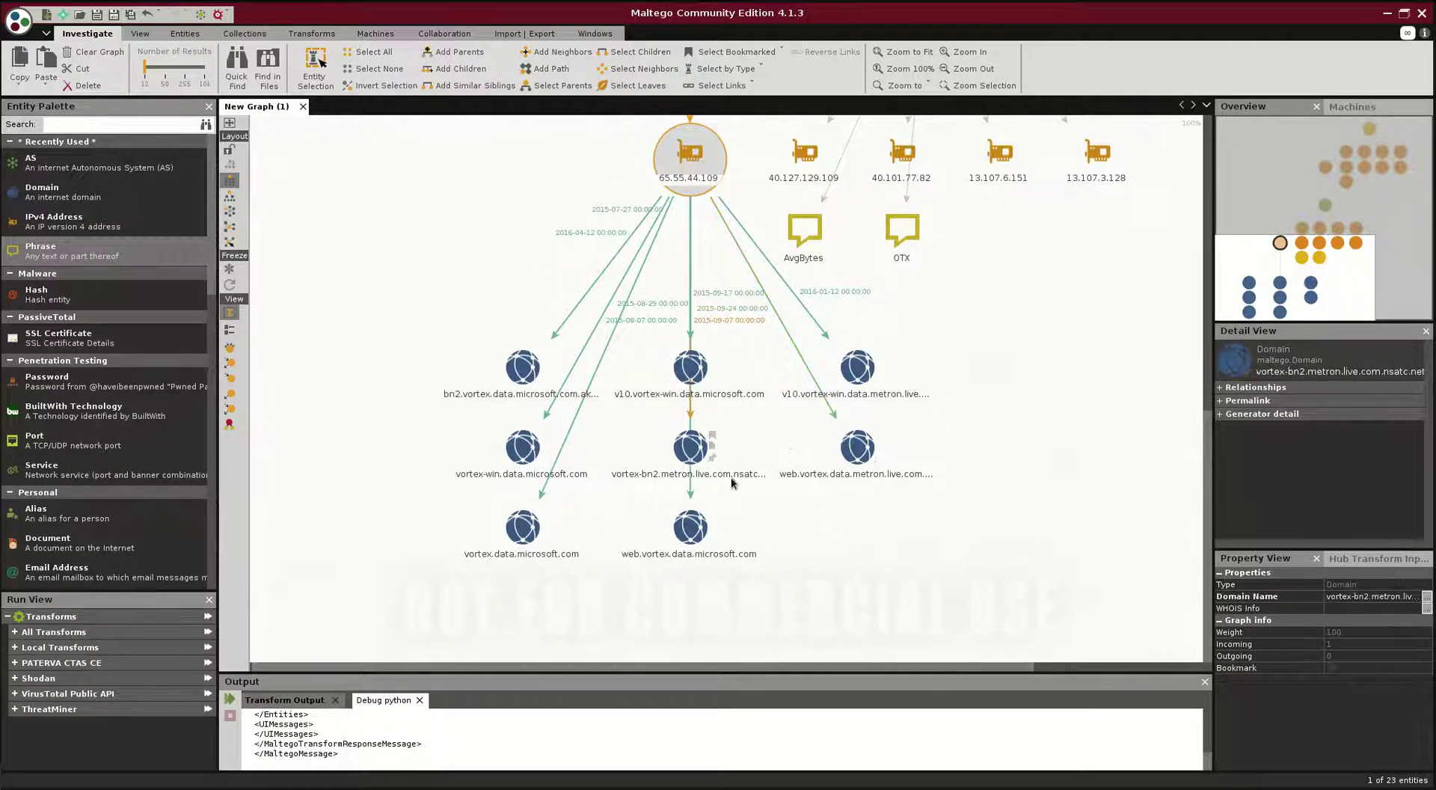
left_click(747, 487)
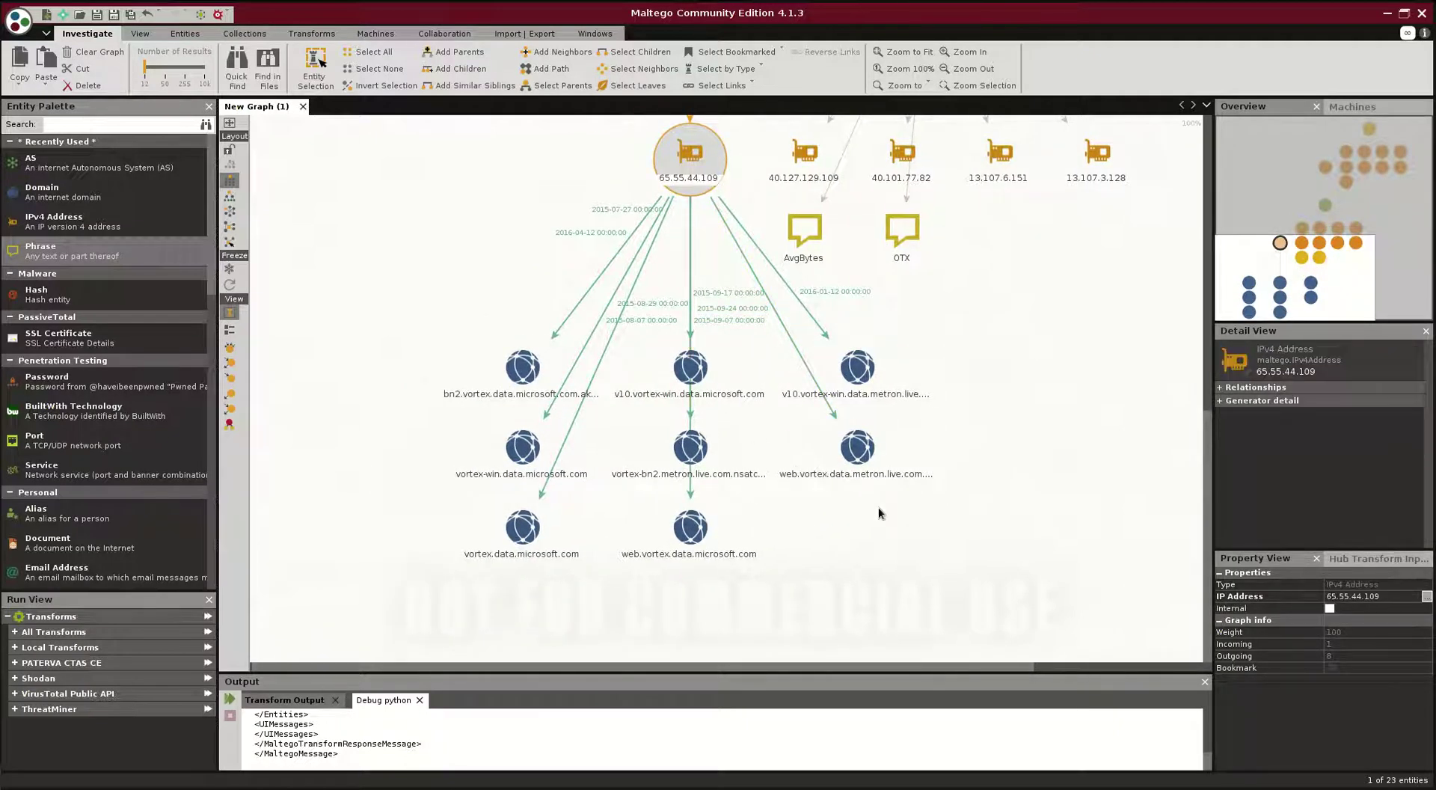
left_click(701, 402)
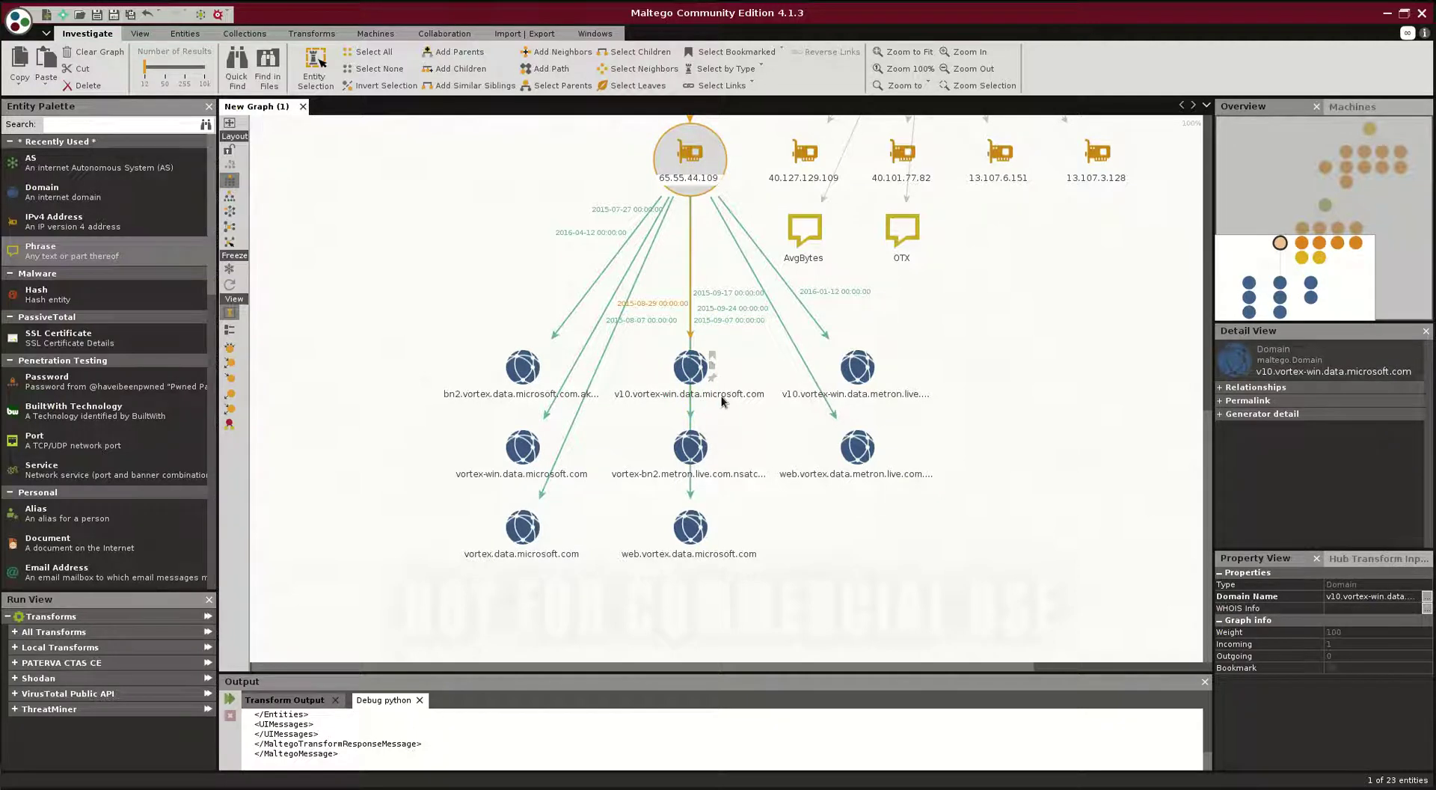
left_click(968, 452)
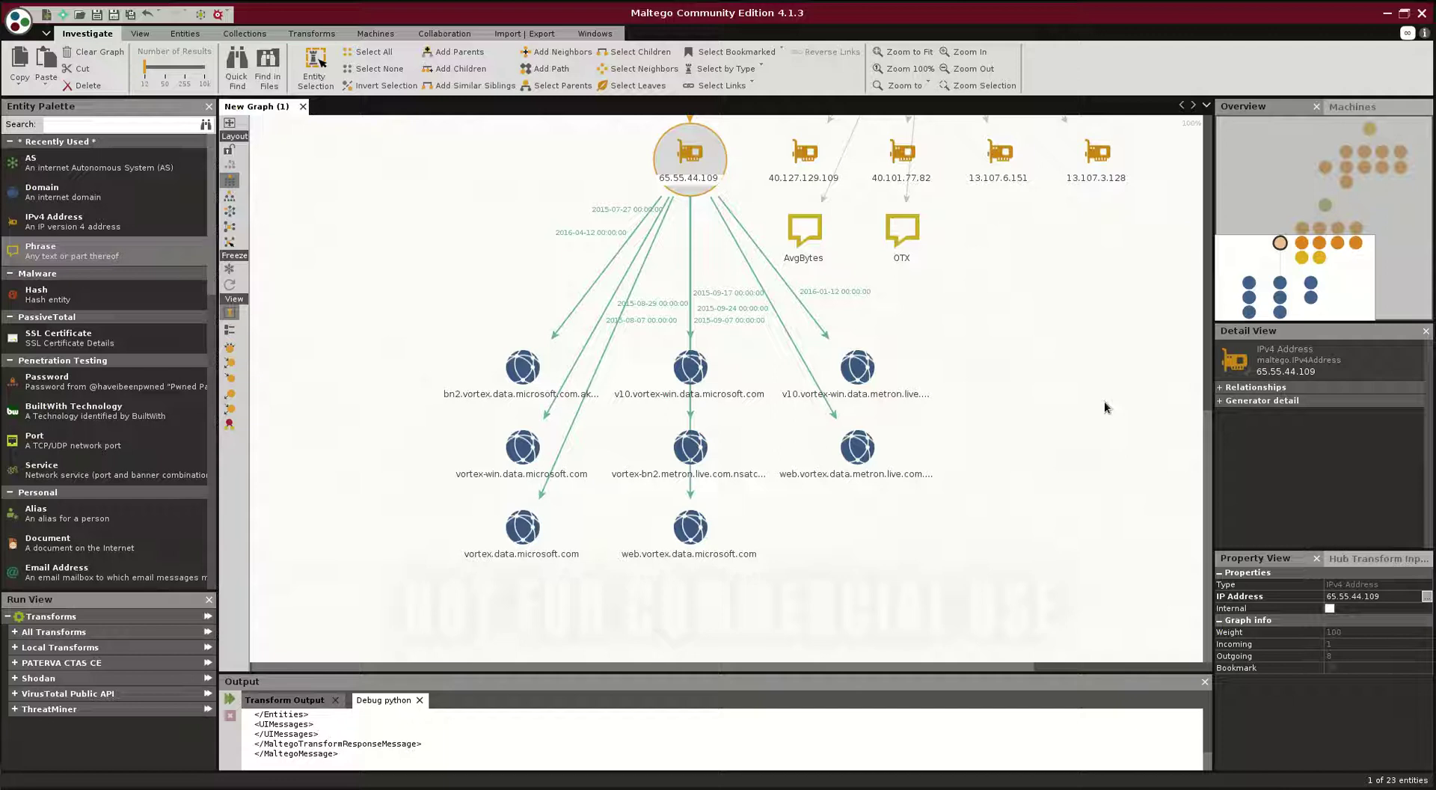
left_click_drag(1104, 401, 968, 528)
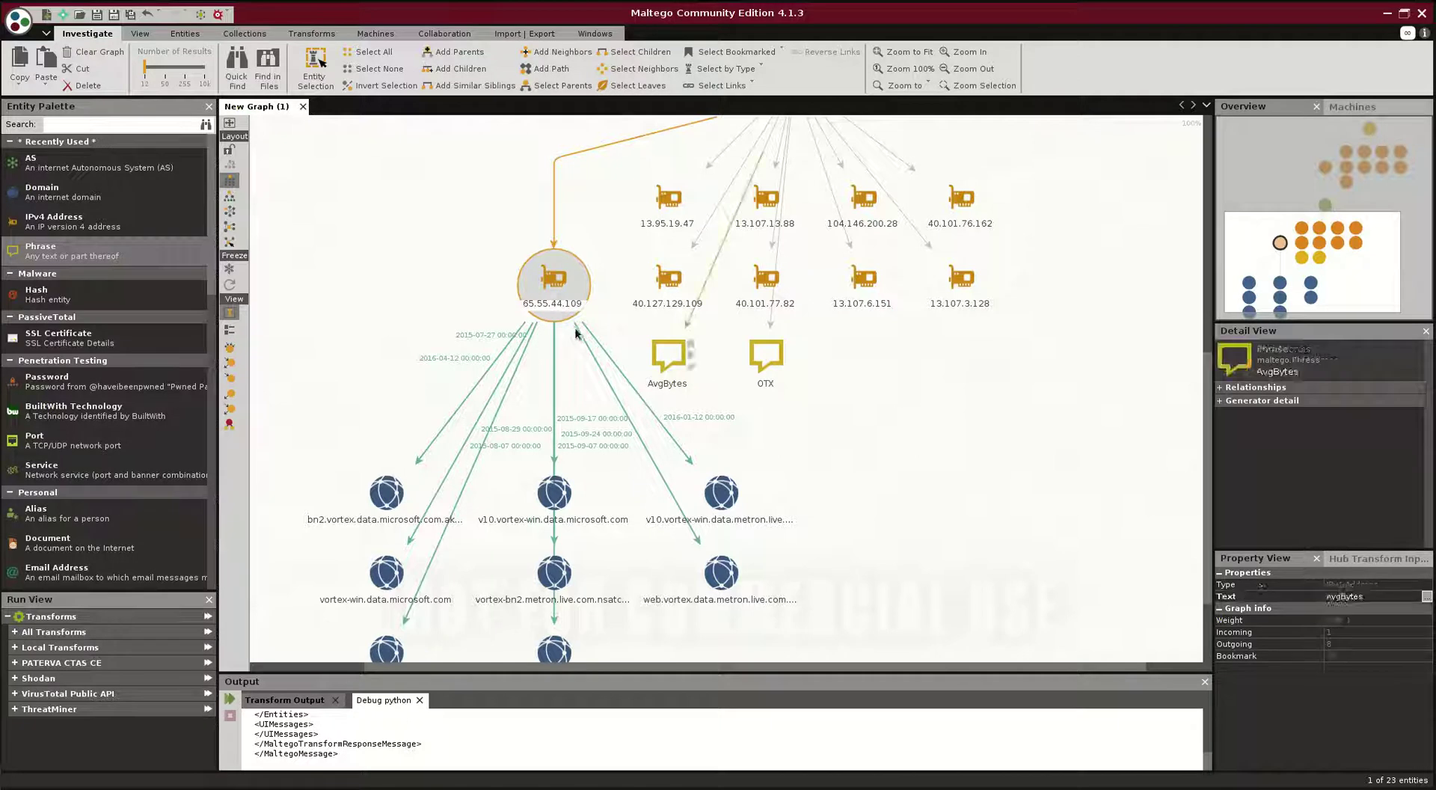
Run the Shodan 'to Shodan Details' transform on 13.107.3.128
right_click(964, 292)
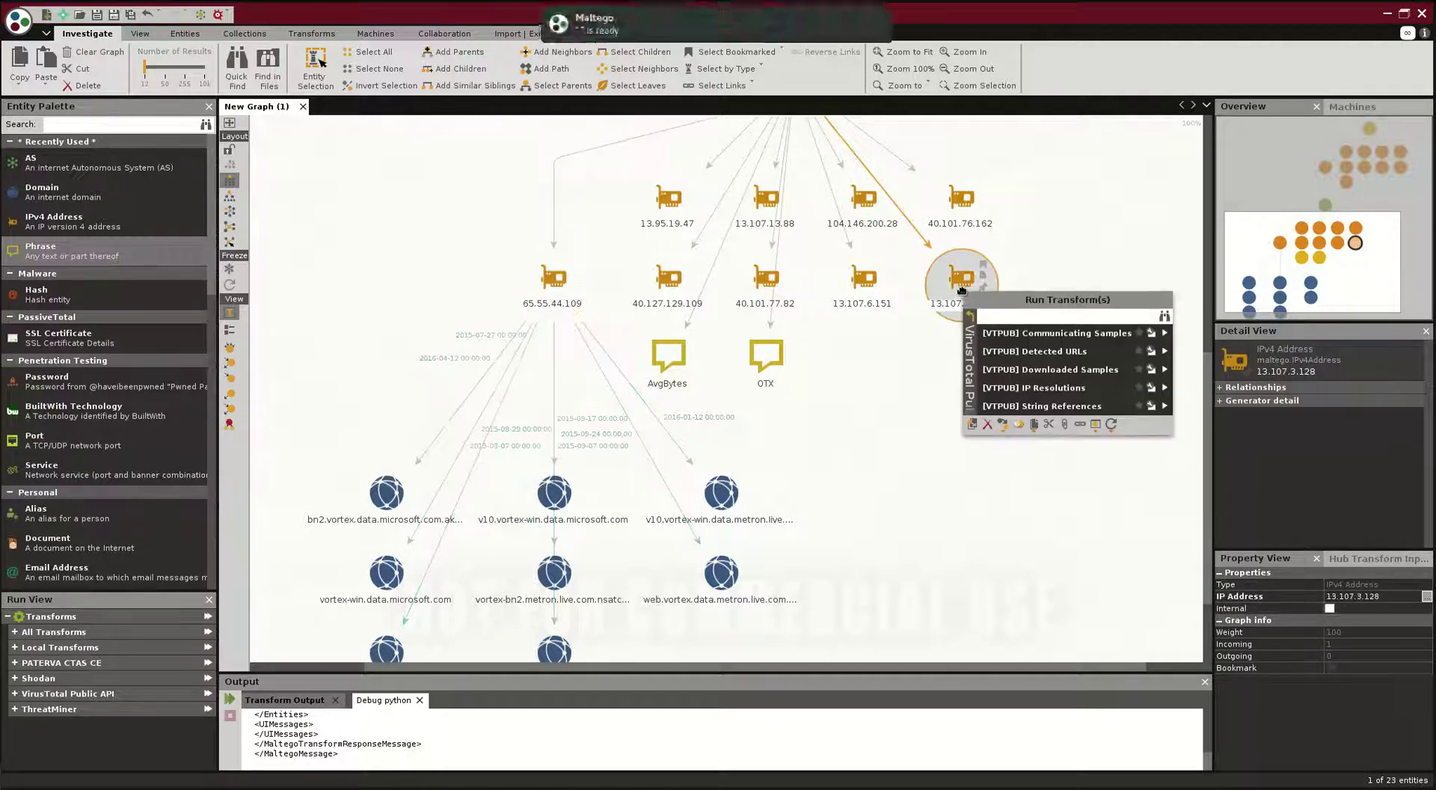
left_click(970, 317)
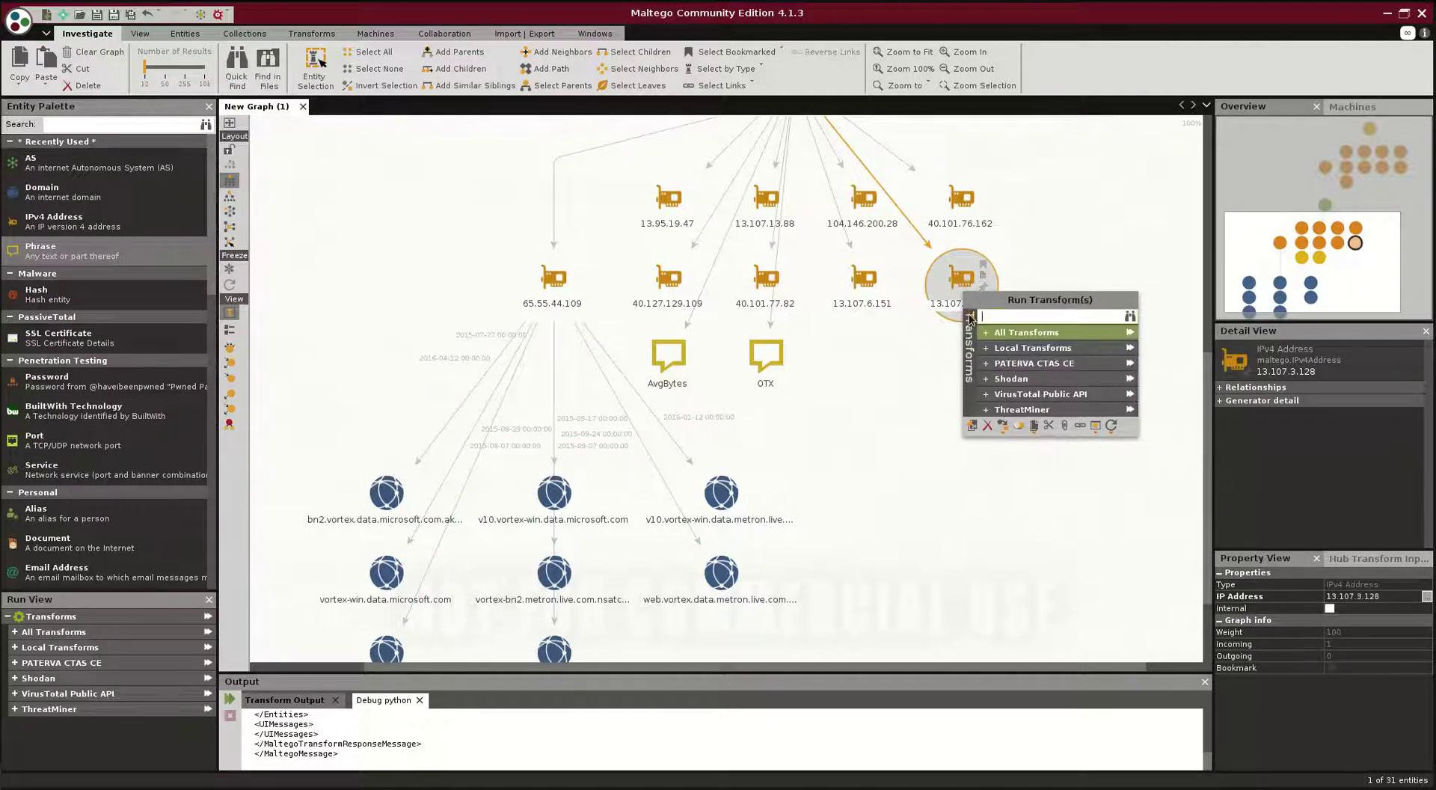
left_click(1009, 382)
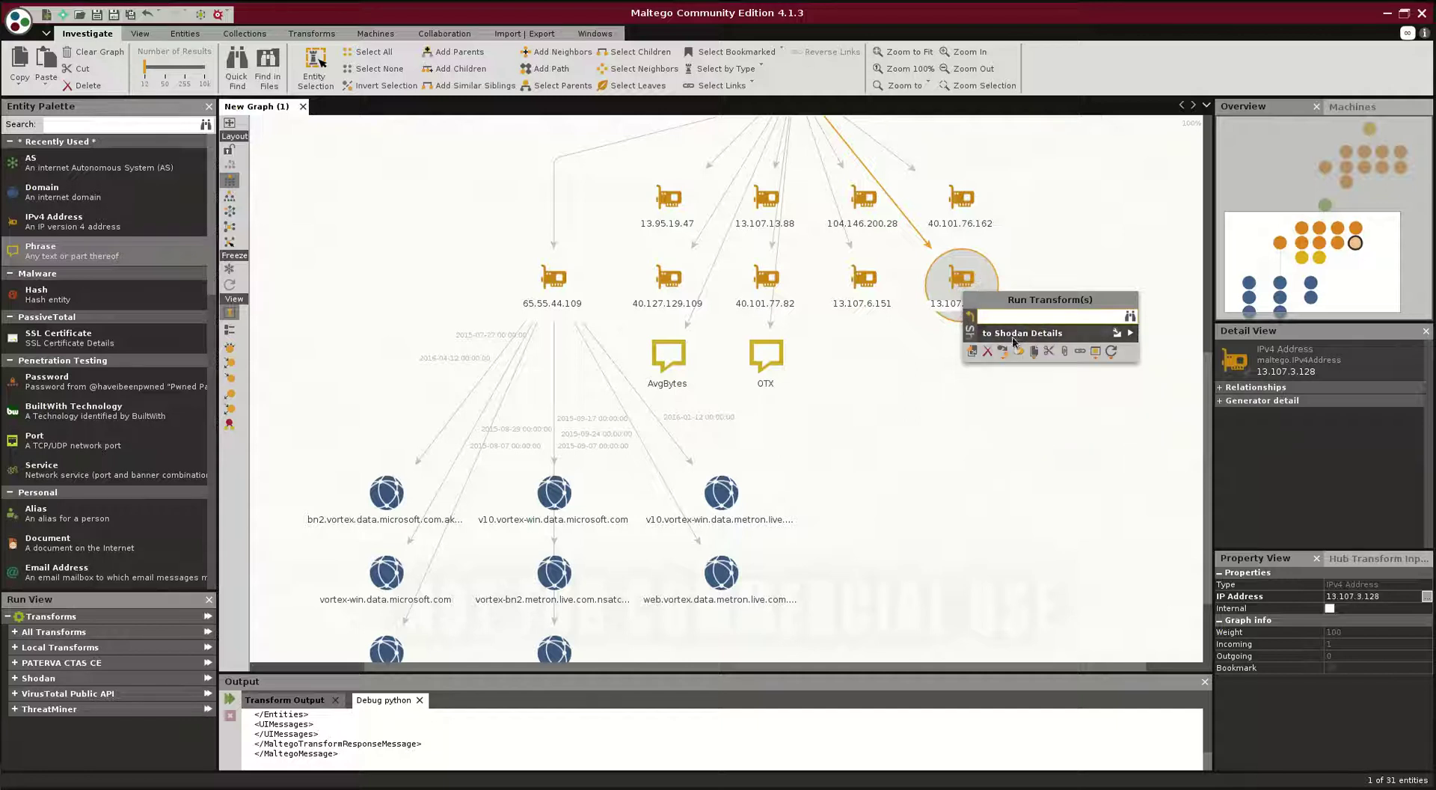
left_click(1019, 333)
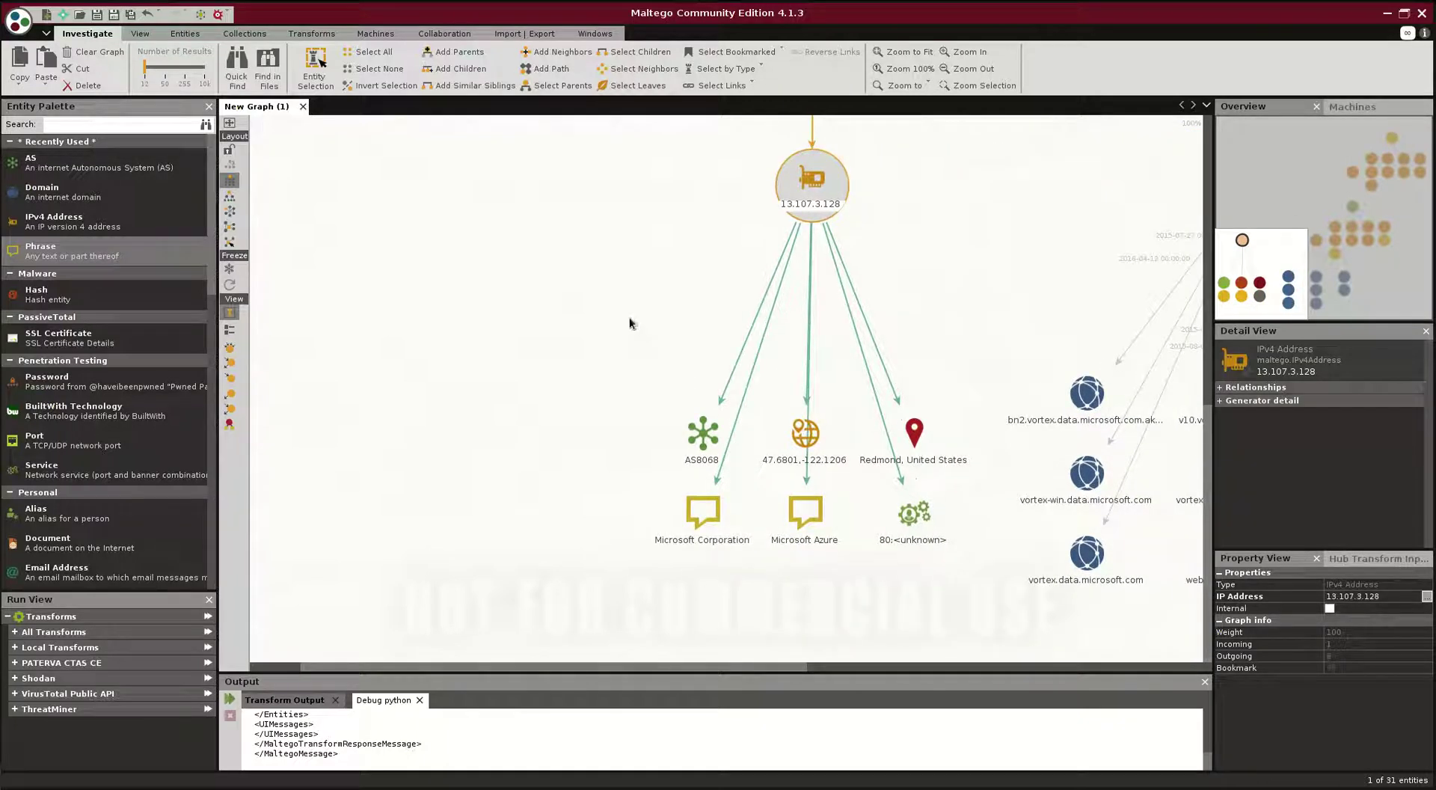
Inspect the AS8068, Microsoft Azure and port-80 results, then pan to the internal 10.40.0.x IPs
left_click(701, 434)
left_click(792, 542)
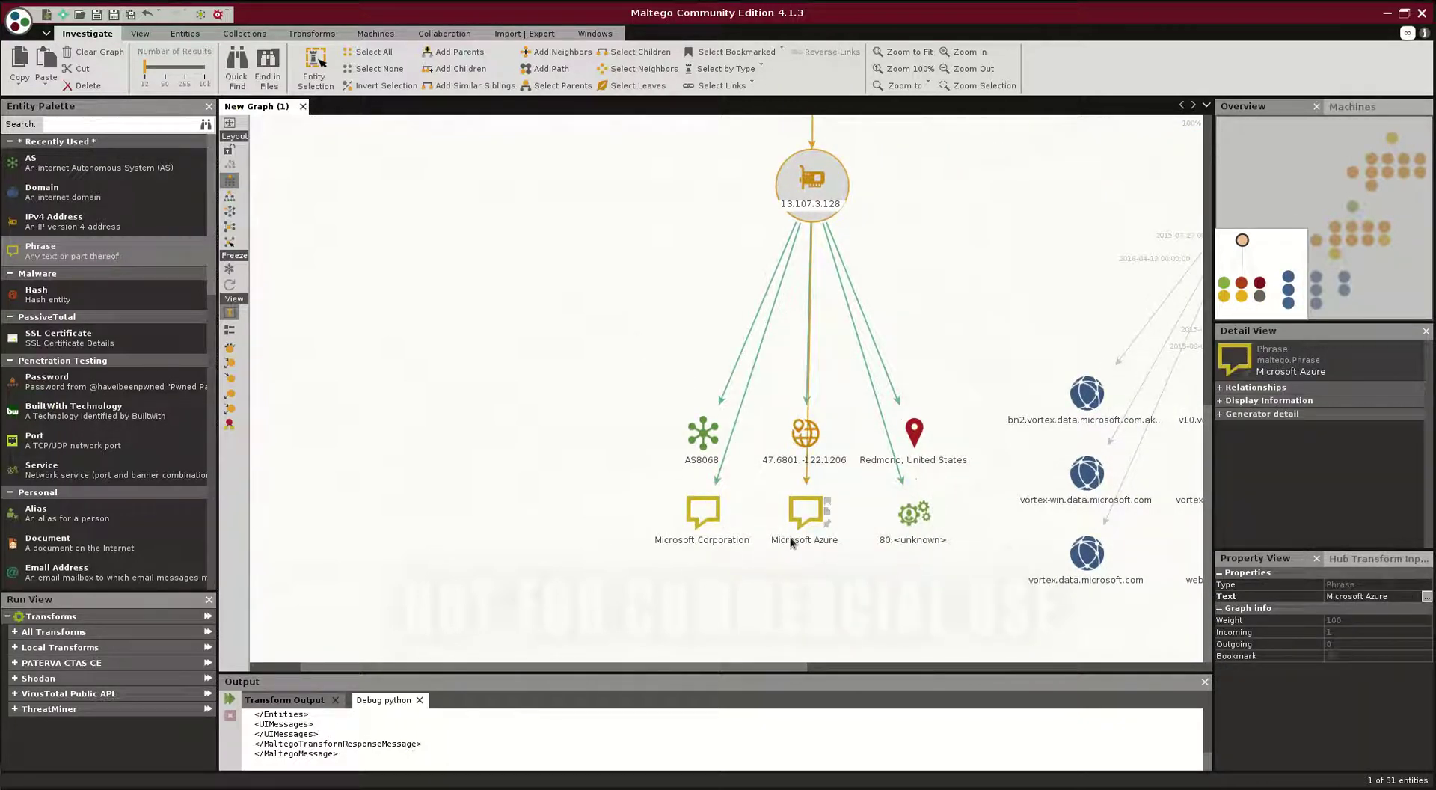
left_click(920, 552)
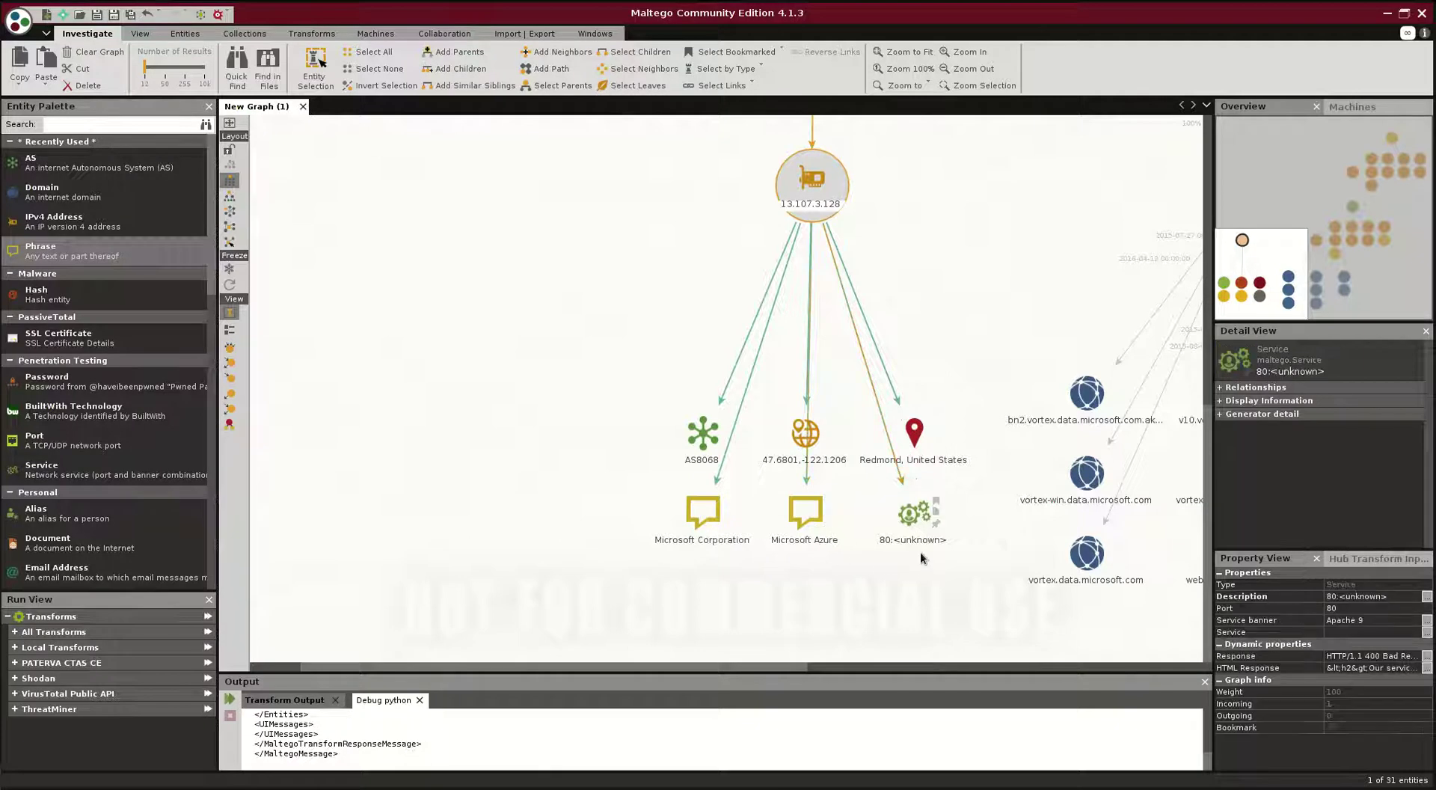
left_click(919, 592)
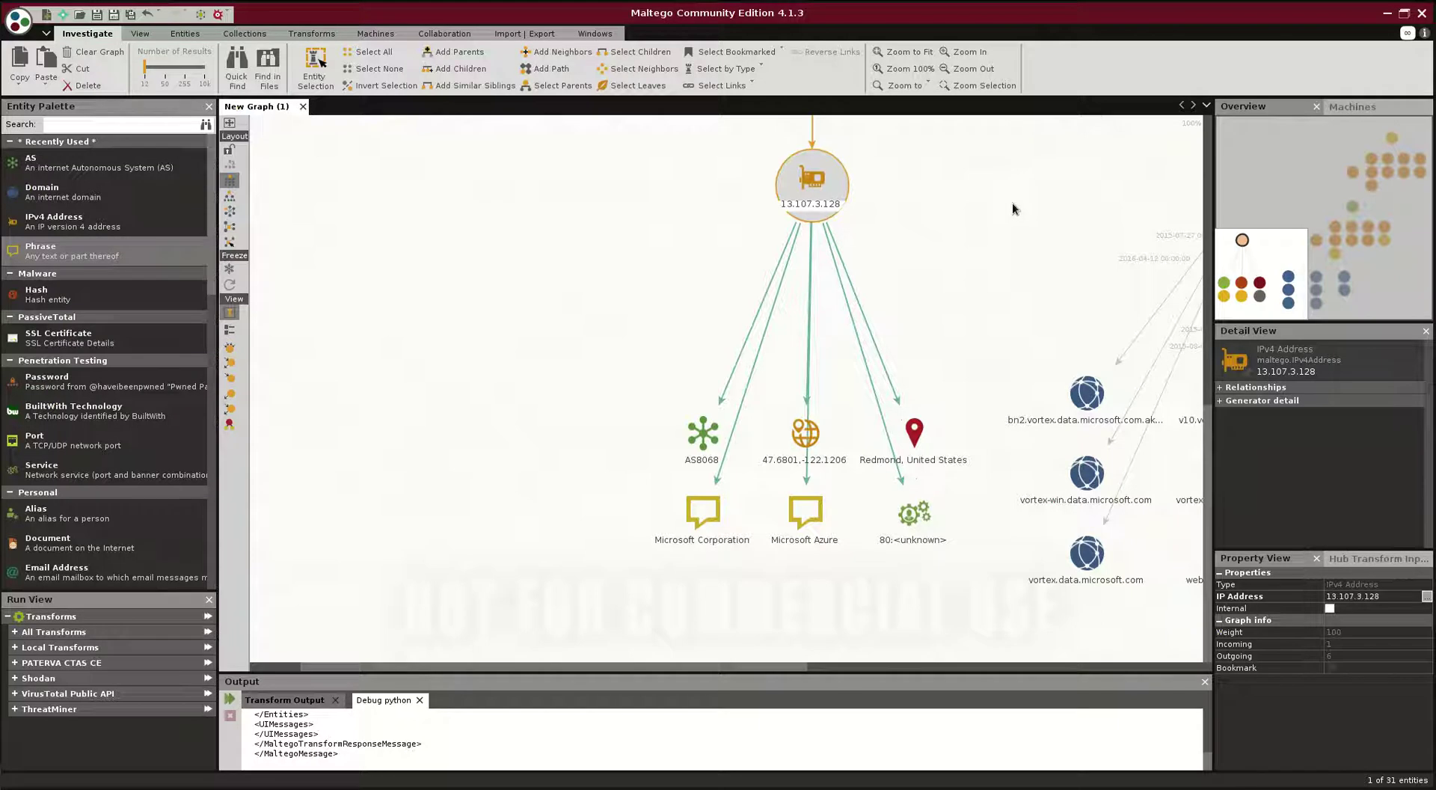
left_click_drag(1012, 204, 376, 386)
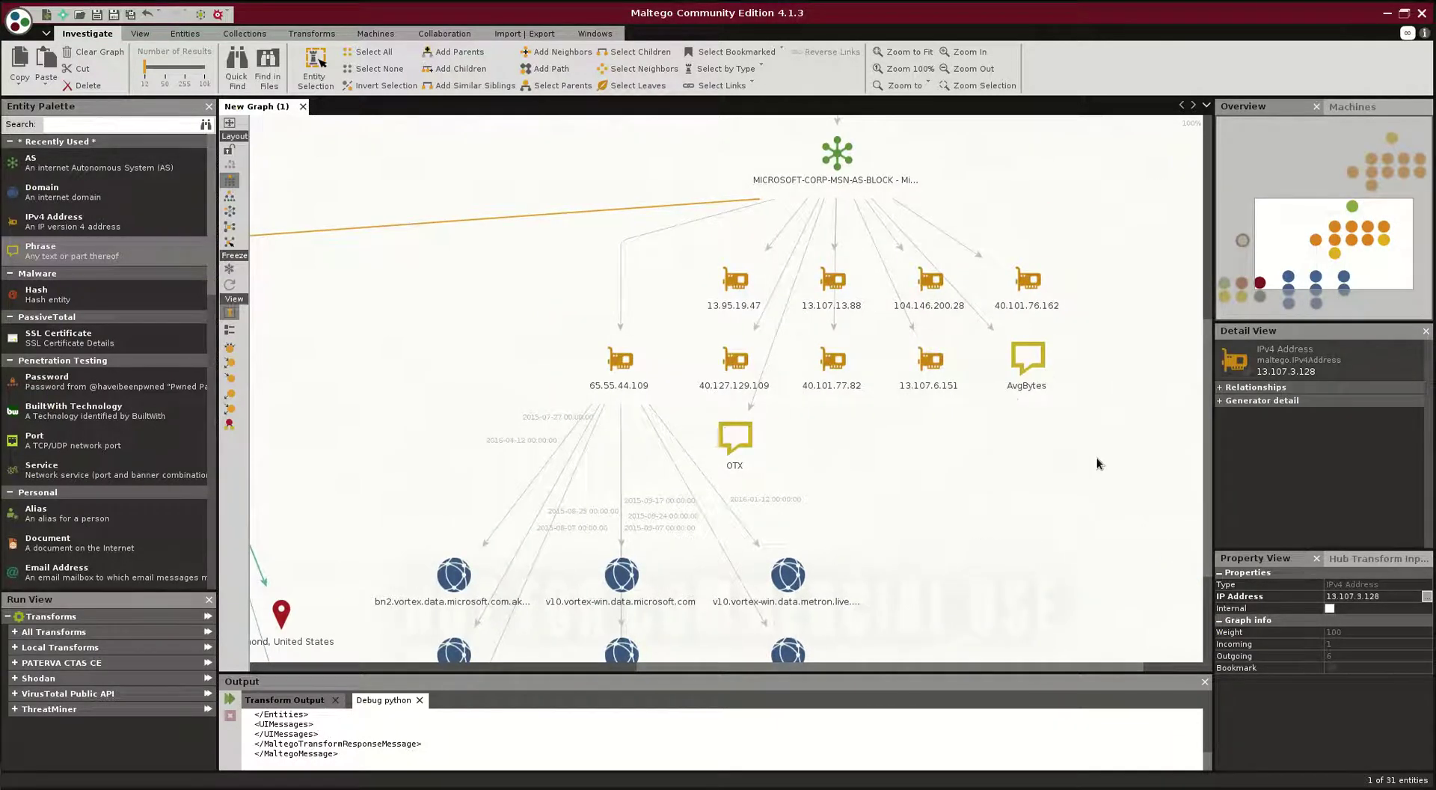
left_click_drag(1113, 329, 976, 626)
Run CyberSift IP to ASN Anomalies on internal IP 10.40.0.60 to get AKAMAI-ASN1, GOOGLE, OVH and other ASNs
left_click_drag(1003, 381, 938, 432)
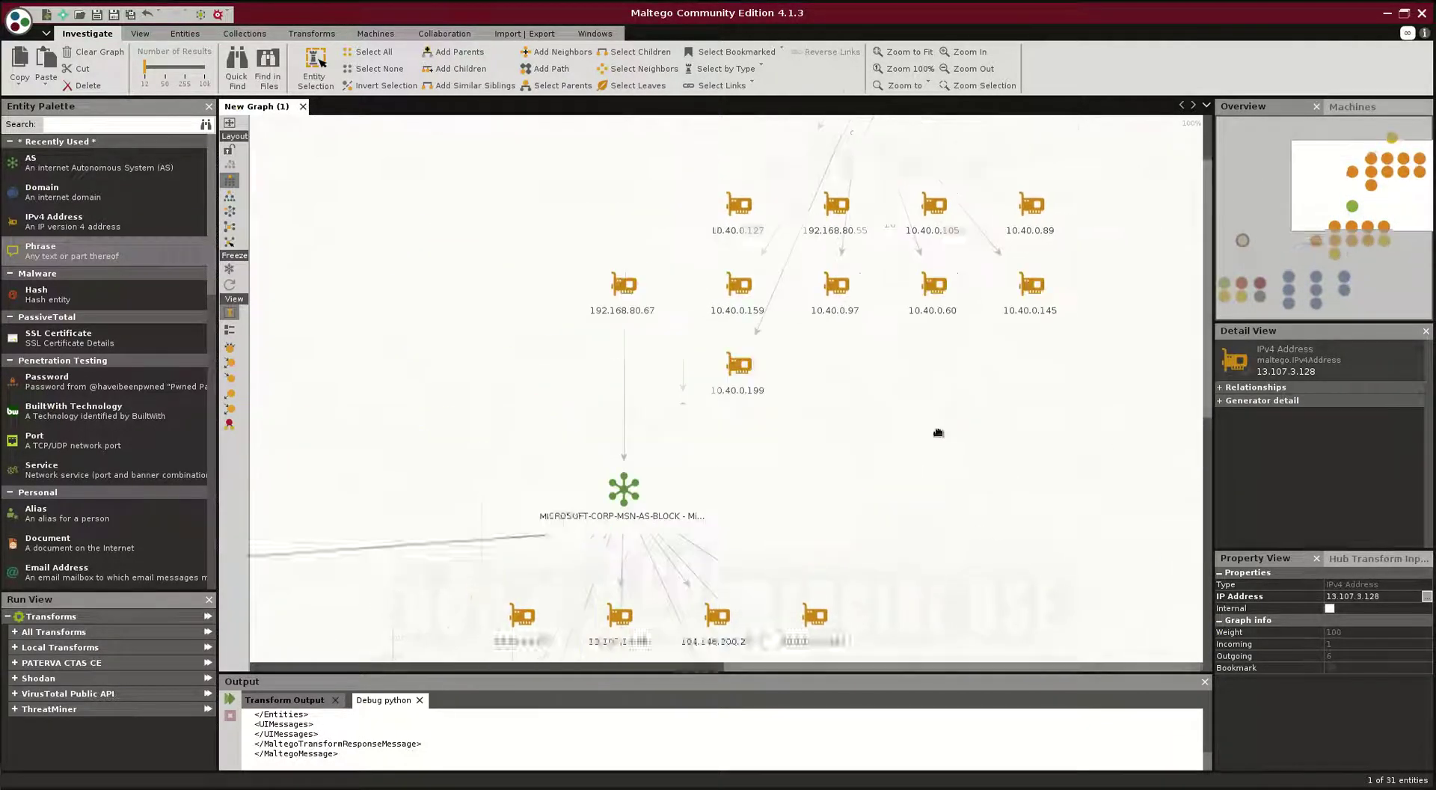
left_click(913, 332)
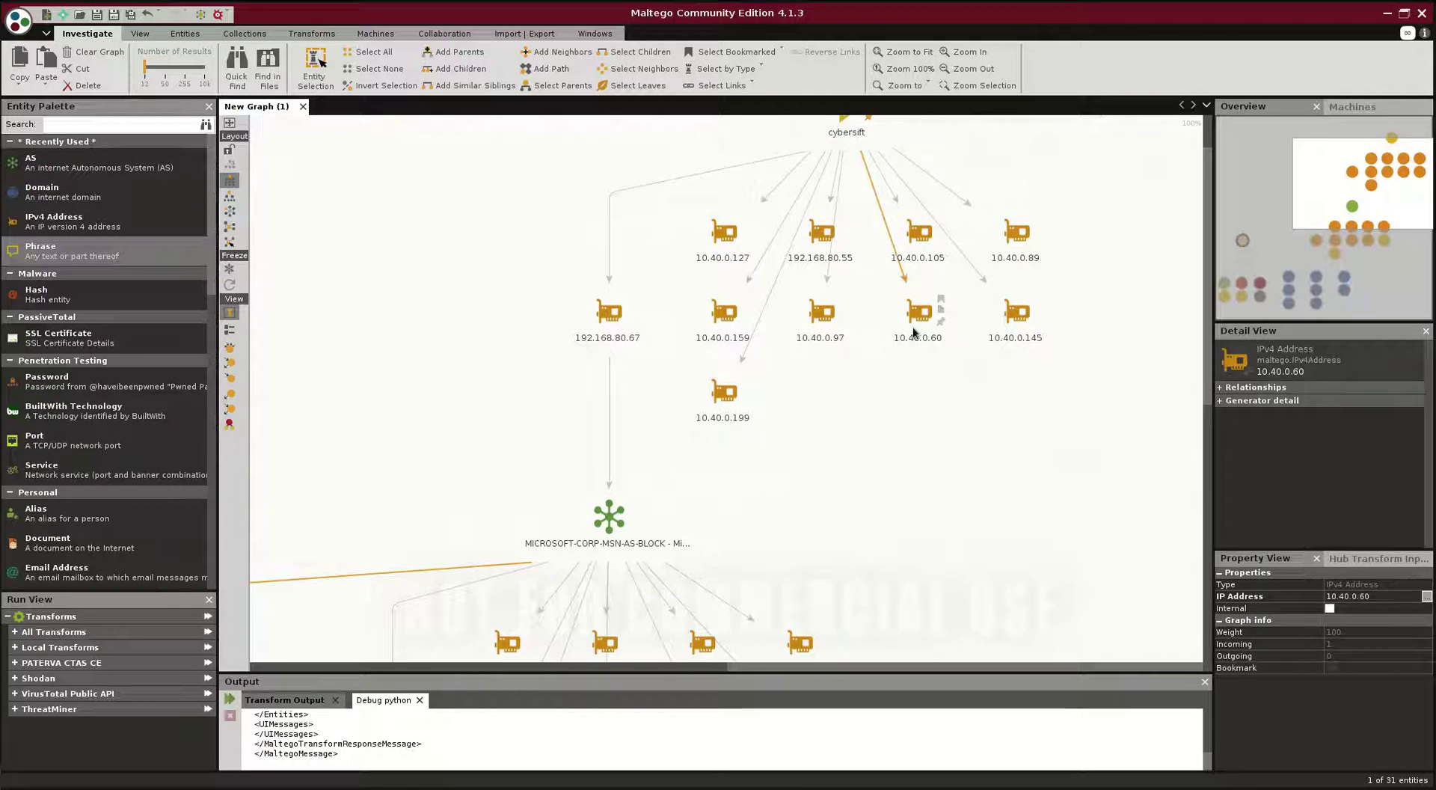
right_click(914, 332)
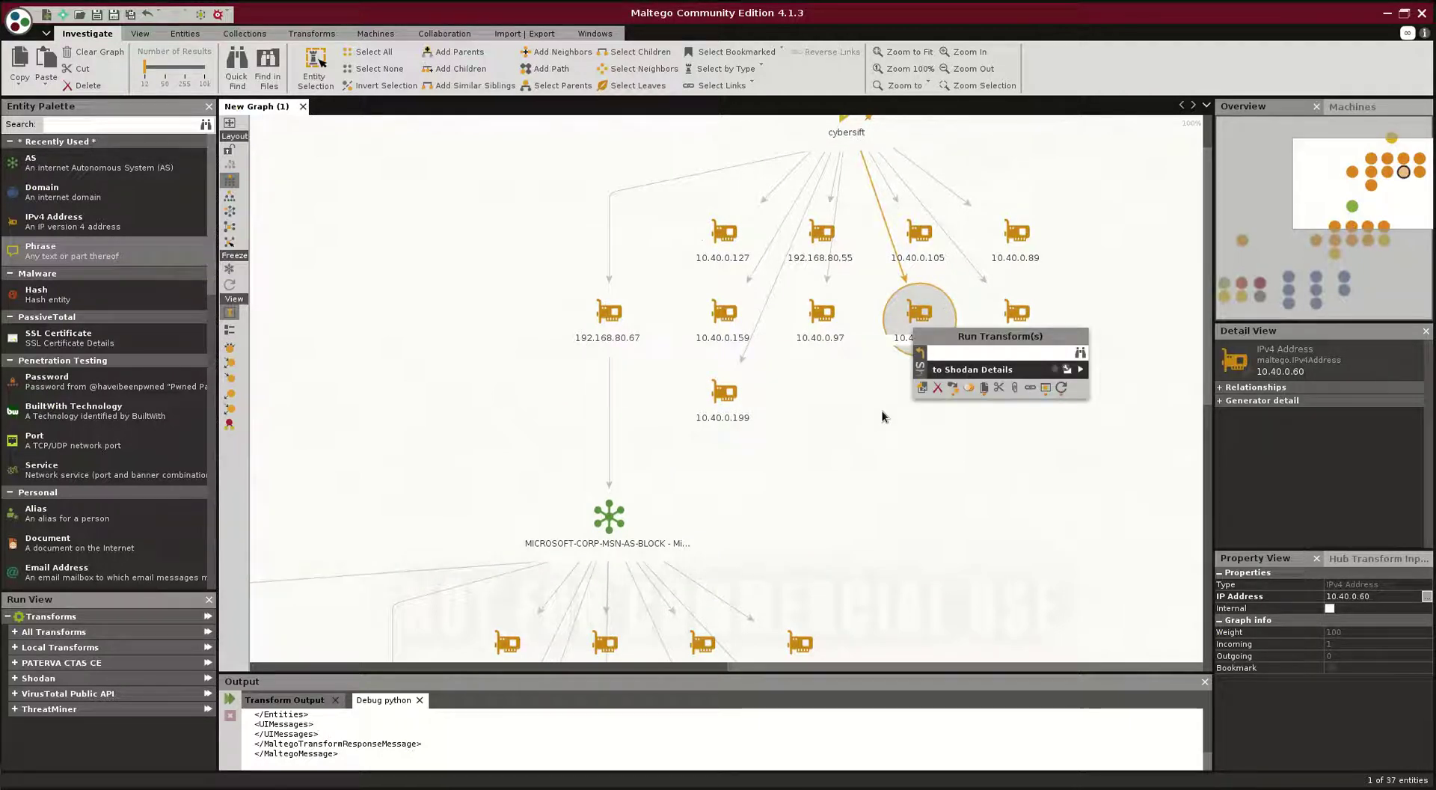
left_click(969, 353)
type("cyber")
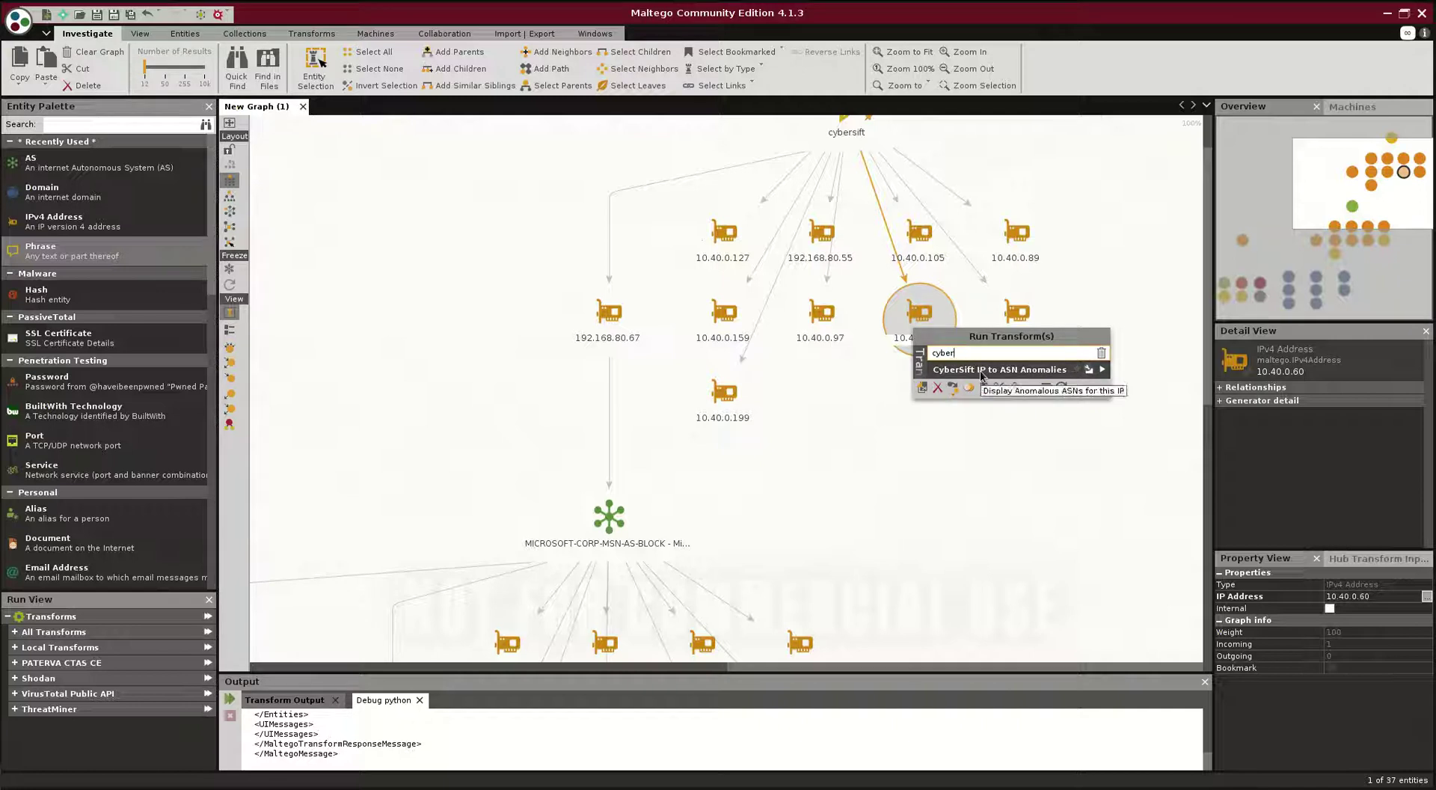
left_click(982, 370)
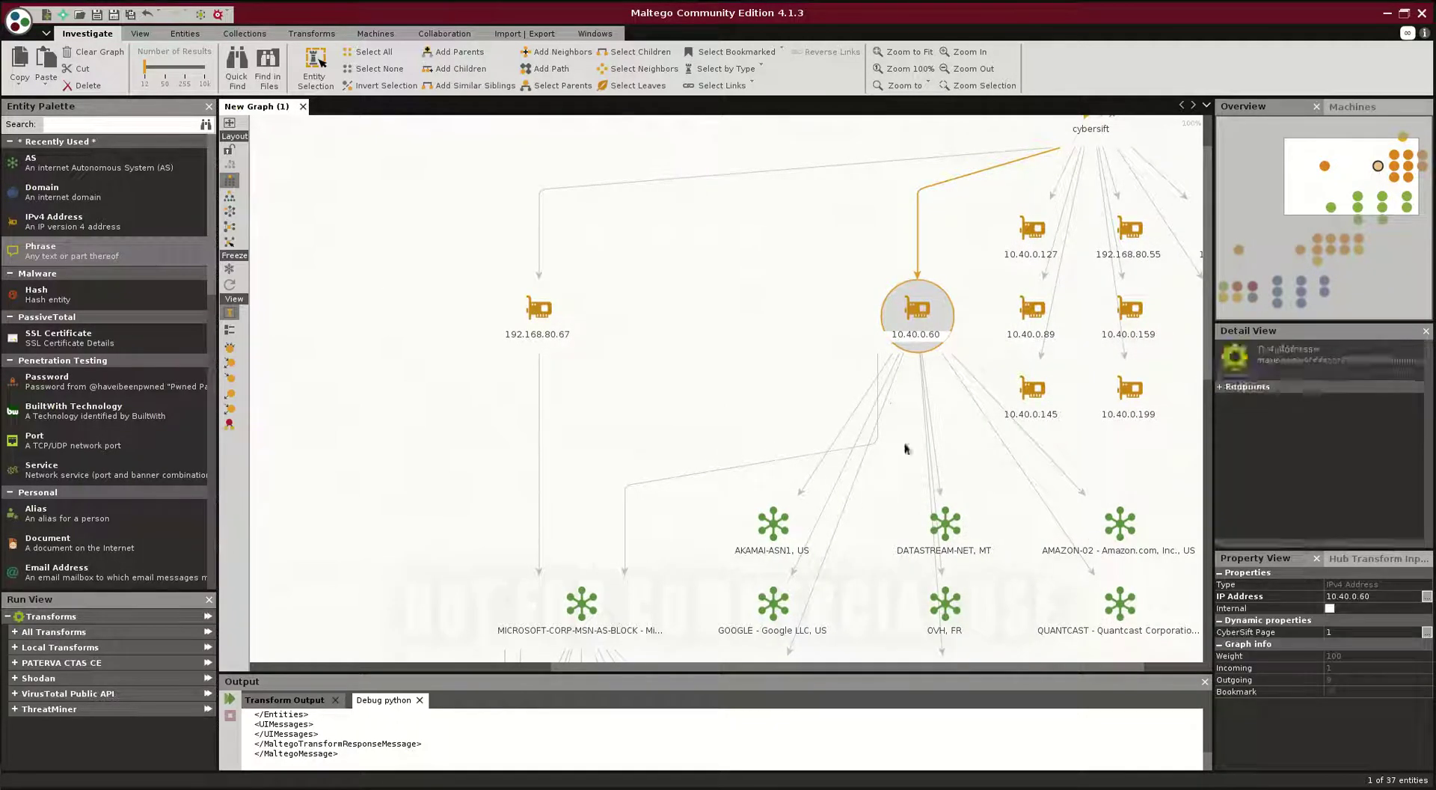
left_click_drag(718, 394, 603, 211)
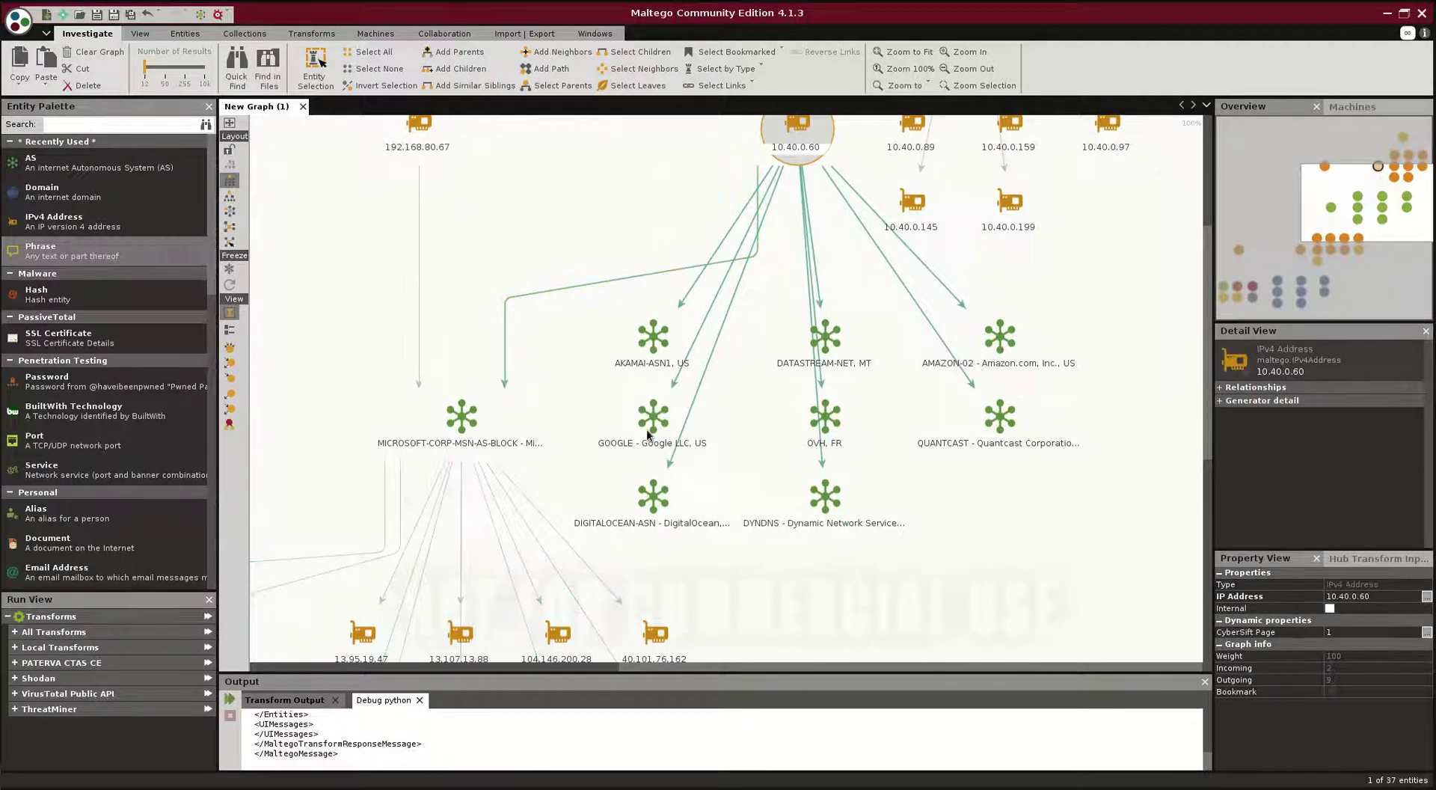
mouse_move(647, 437)
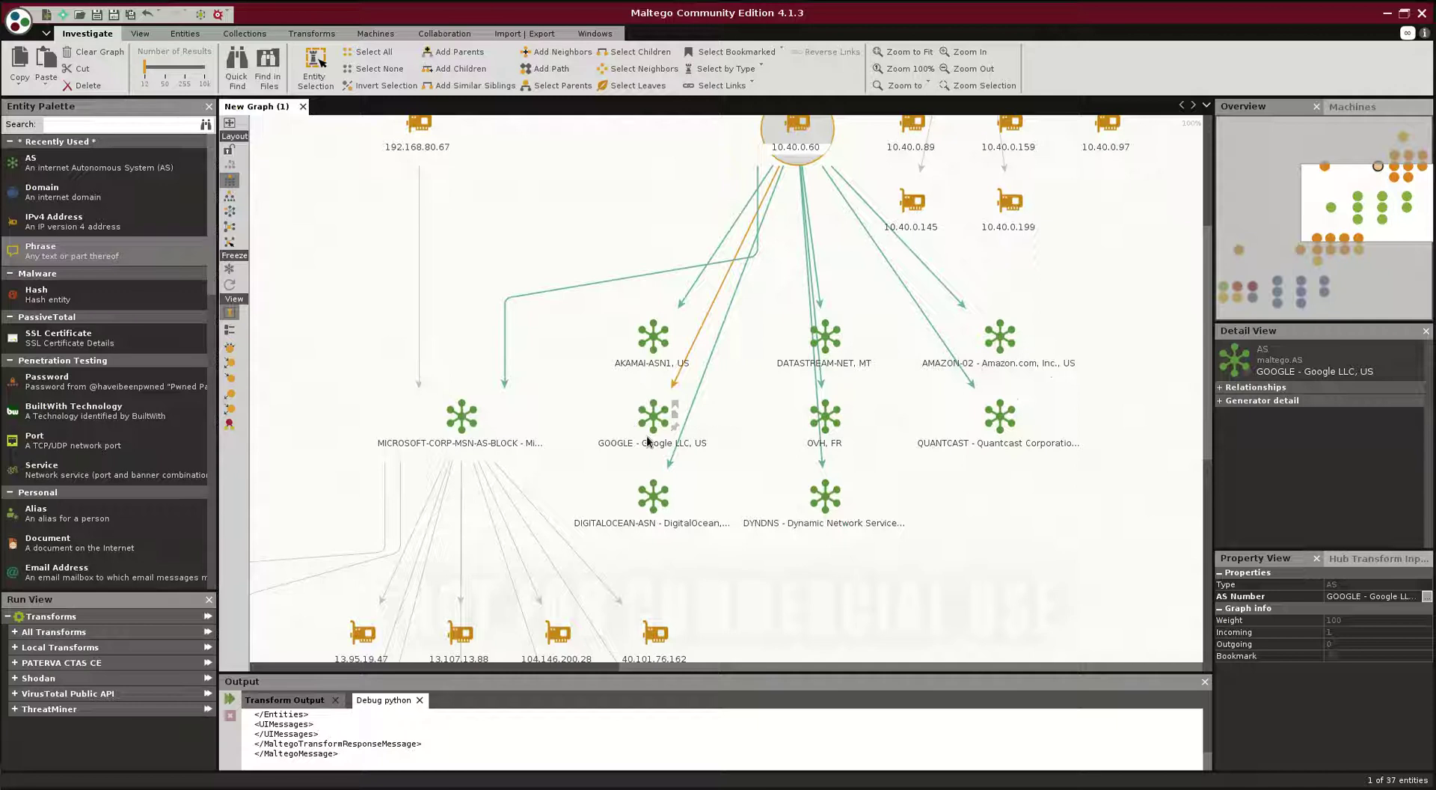
mouse_move(648, 502)
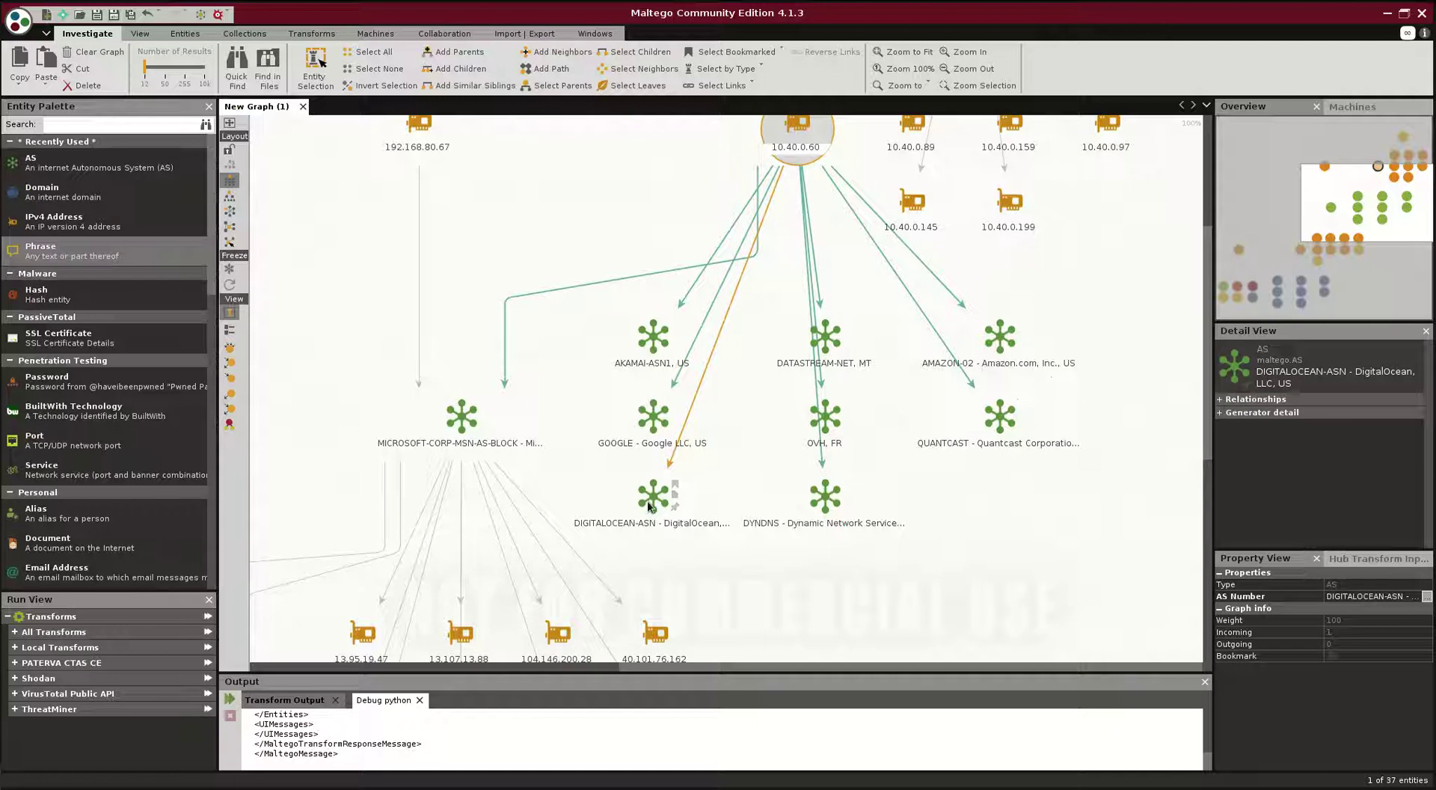
mouse_move(987, 433)
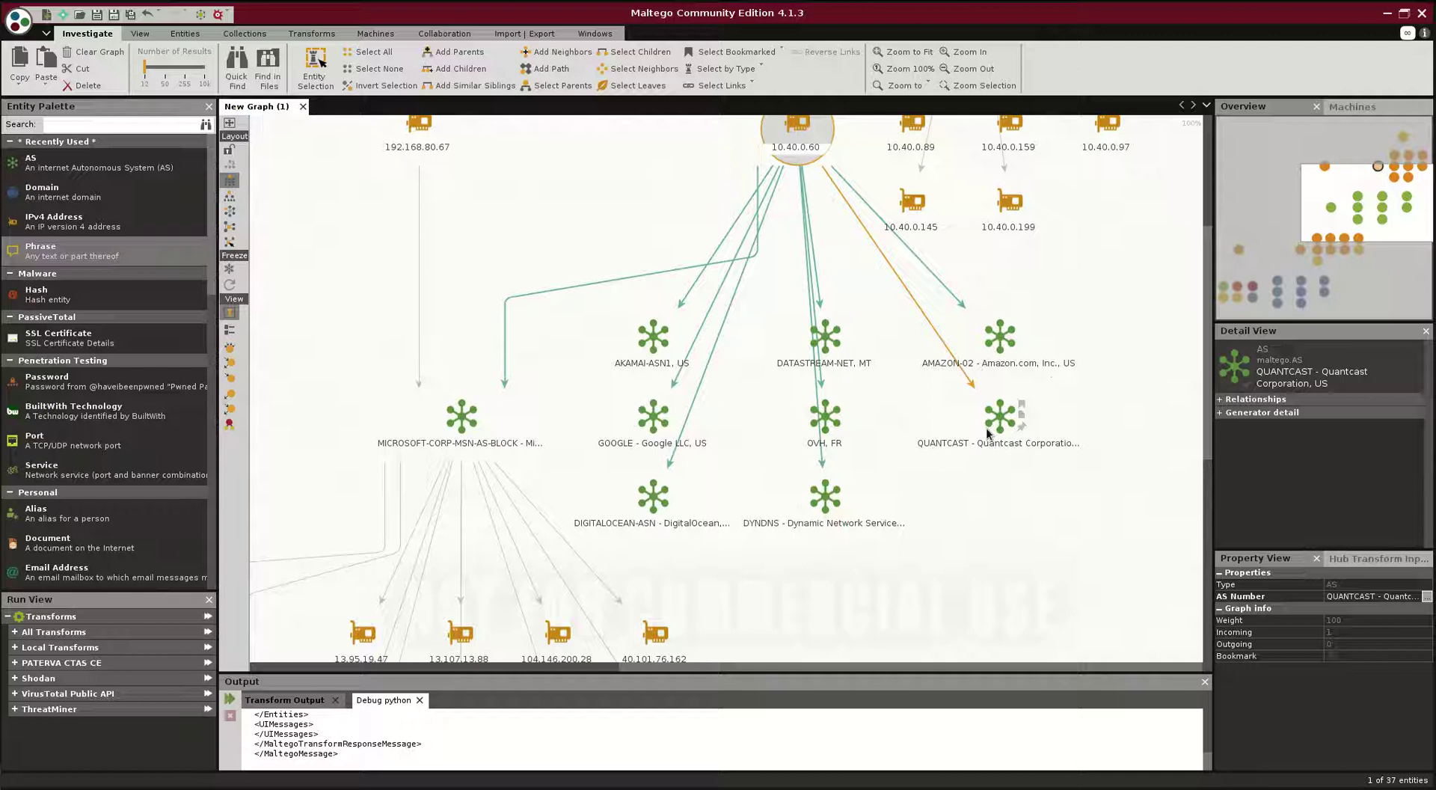
mouse_move(814, 497)
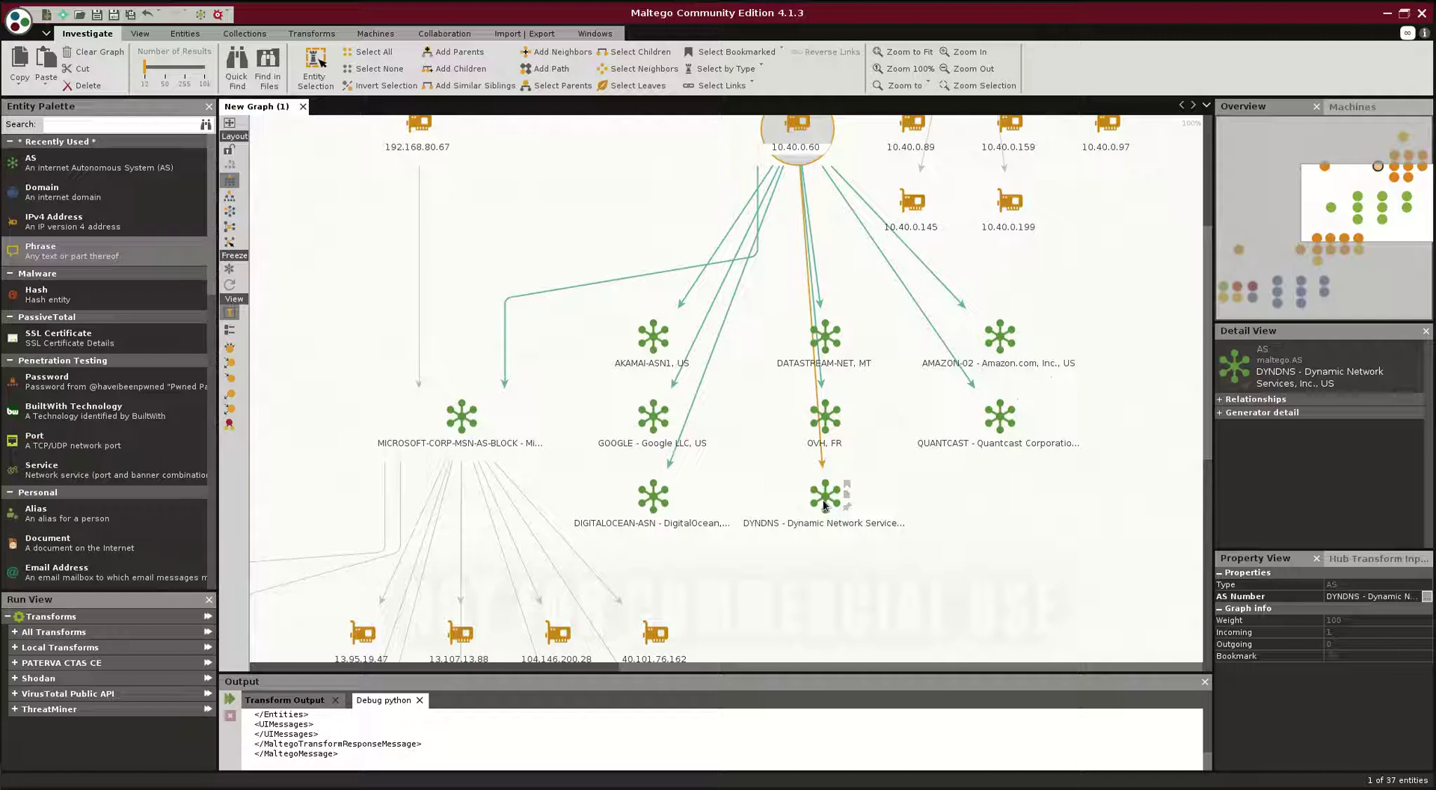
Run CyberSift: ASN Anomaly Notes on the DYNDNS node and inspect its new OTX note
scroll(824, 506, "down", 4)
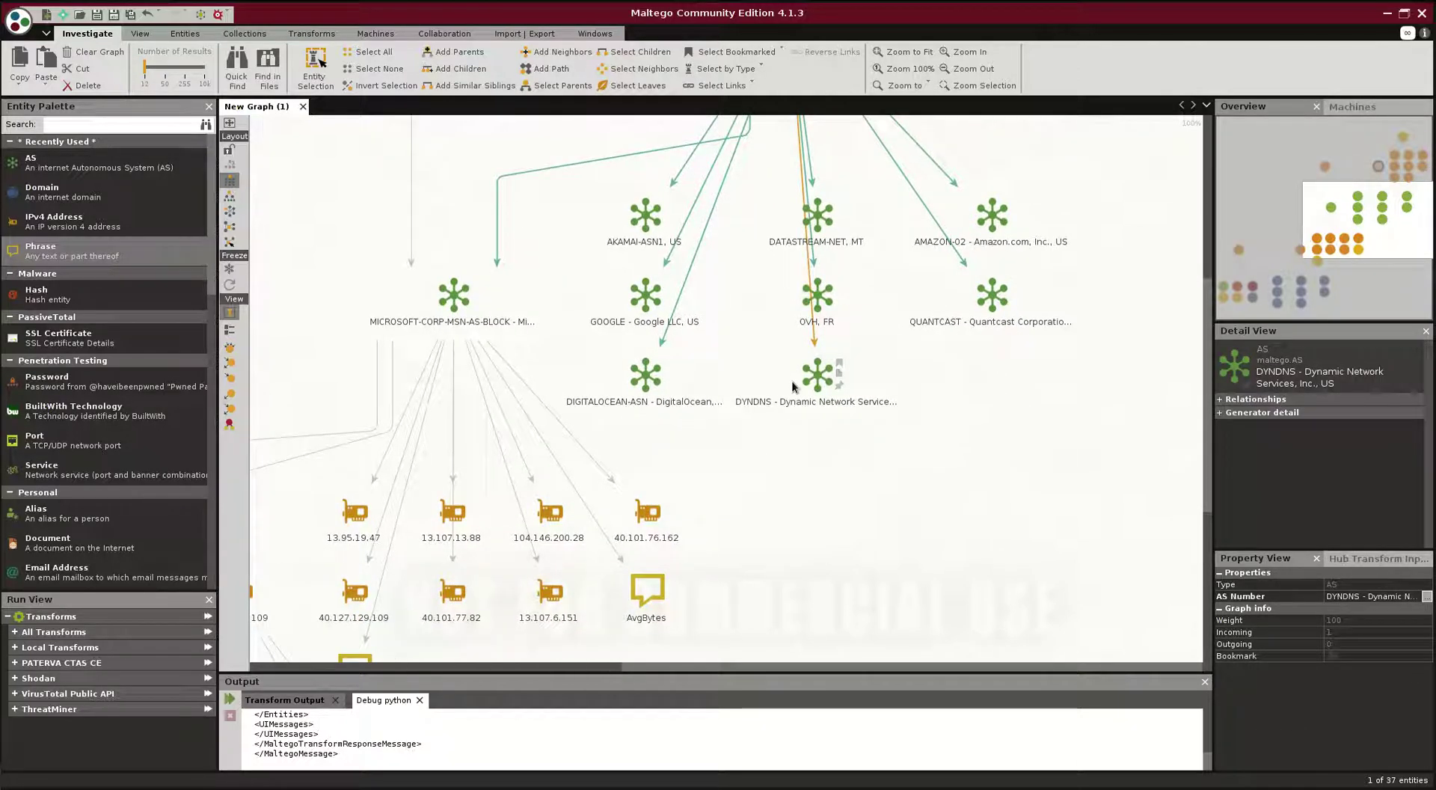
right_click(806, 374)
type("cyber")
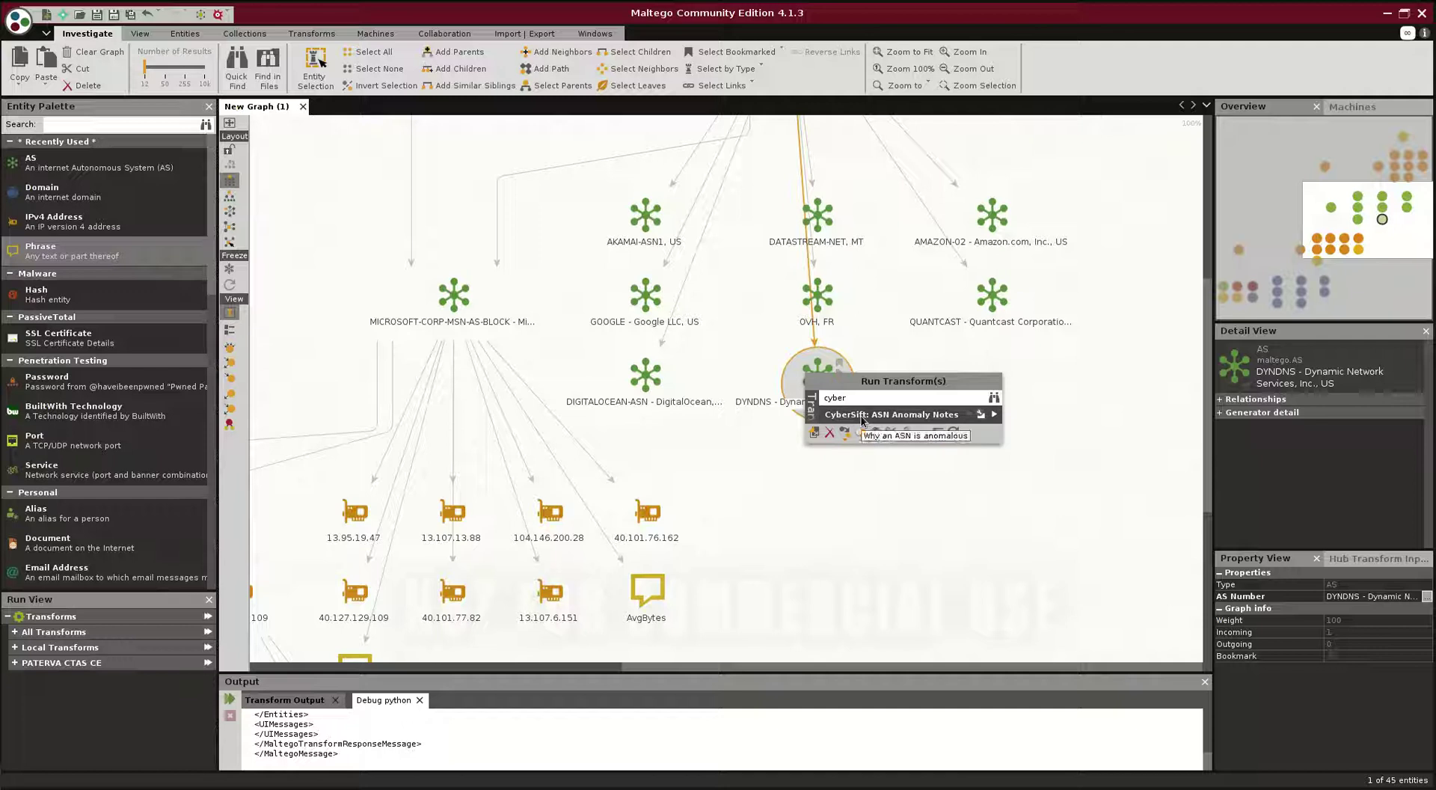
left_click(890, 414)
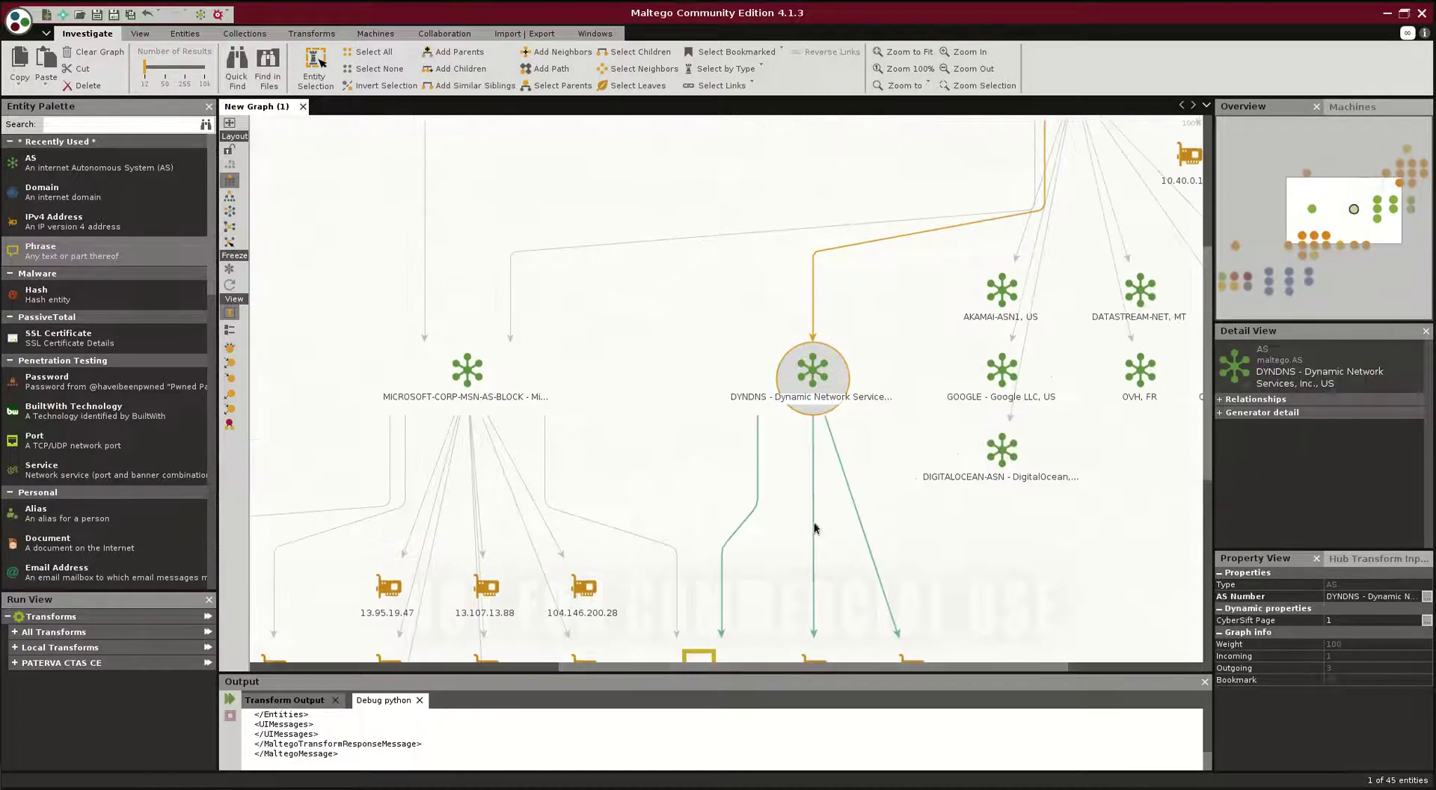
left_click(689, 550)
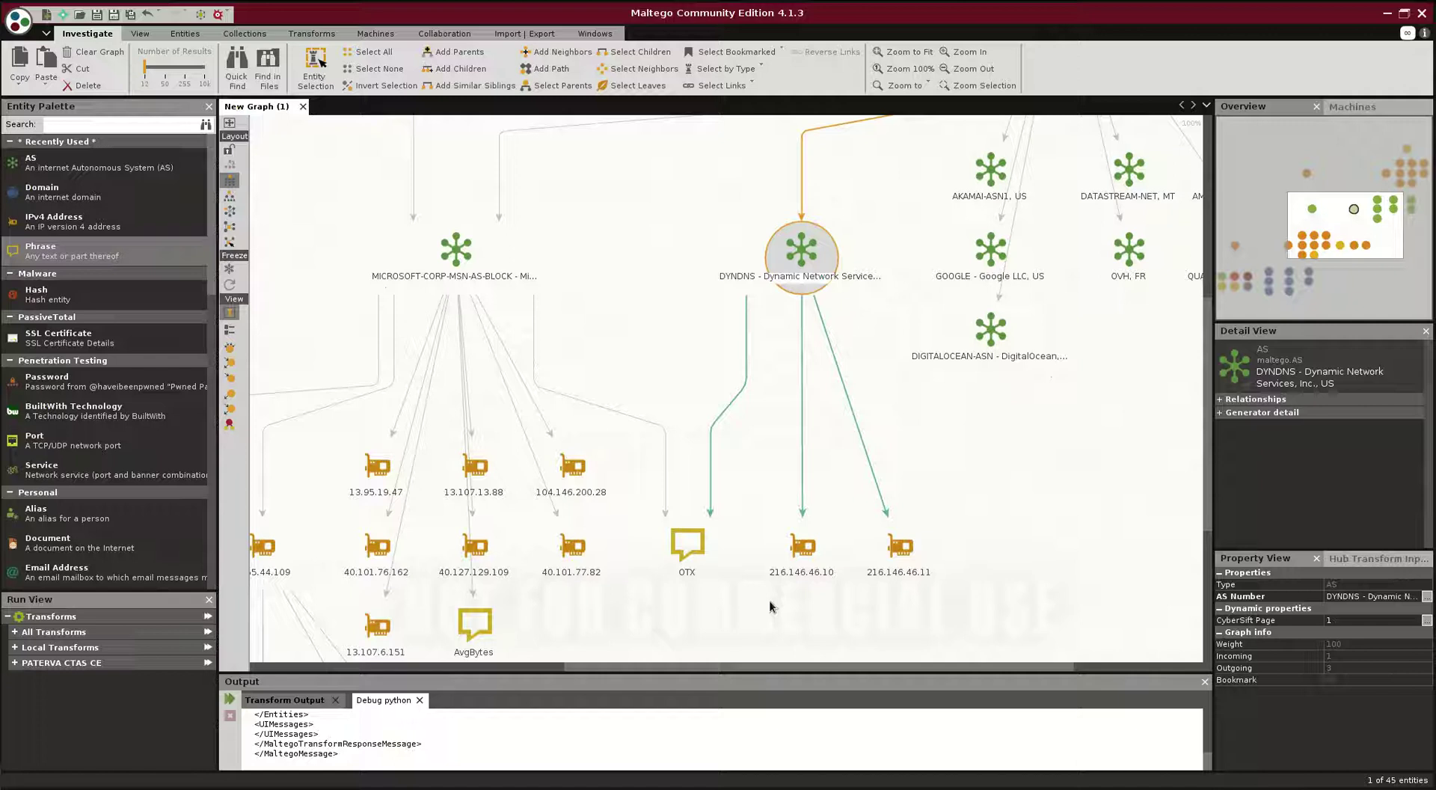
Run [VTPUB] Communicating Samples on 216.146.46.11 and pan to its twelve malware hashes
right_click(900, 562)
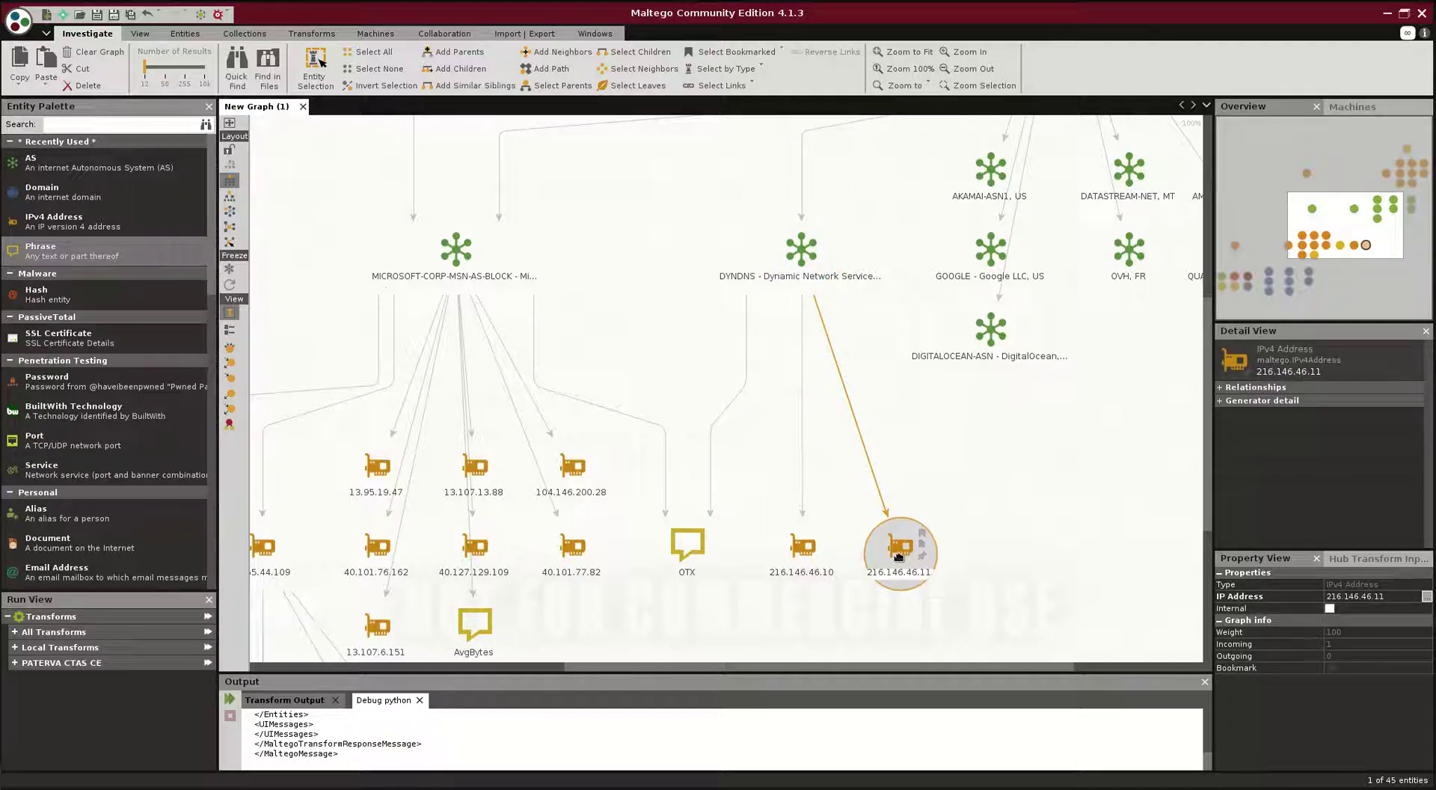
type("cyber")
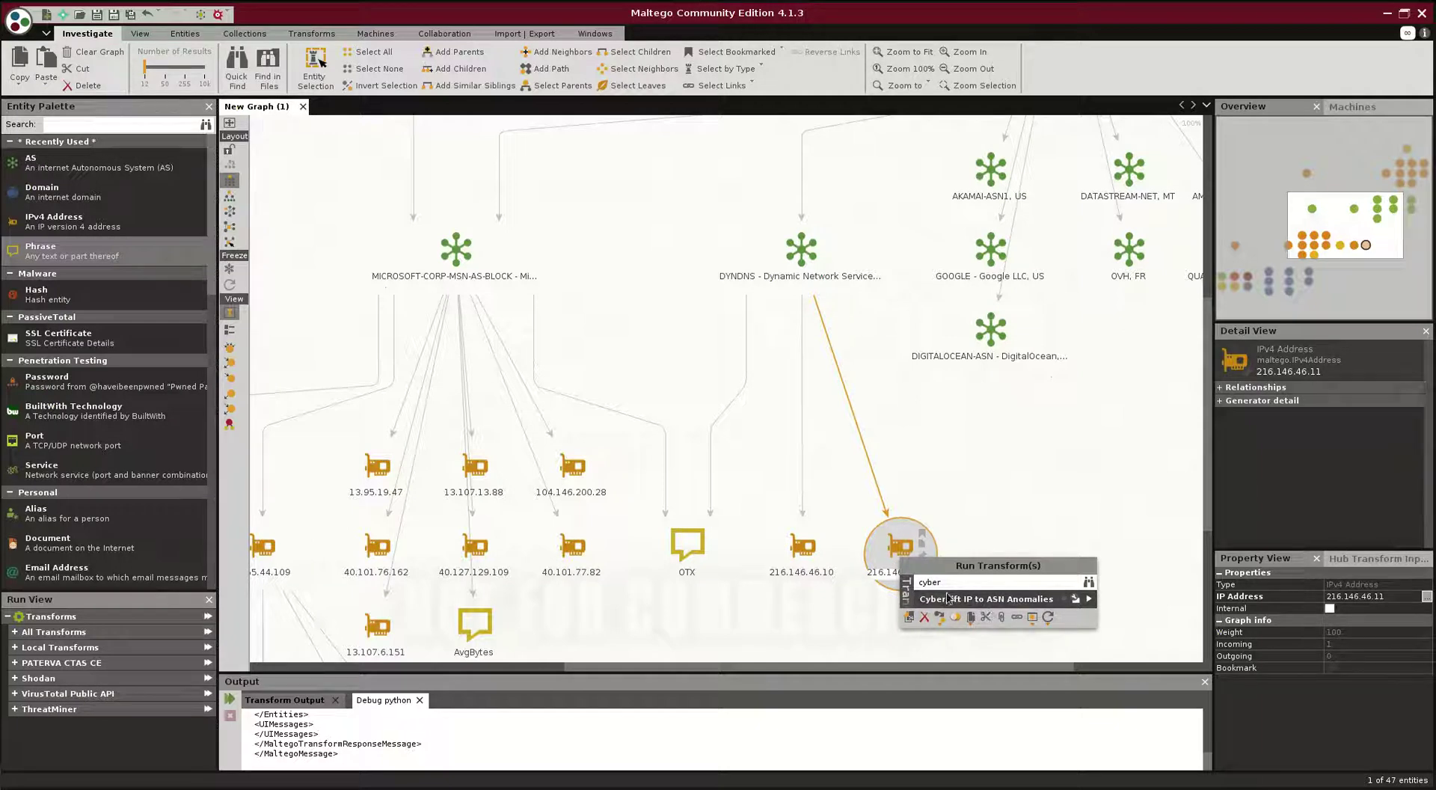
key("BackSpace")
key("BackSpace")
key("BackSpace")
key("BackSpace")
key("BackSpace")
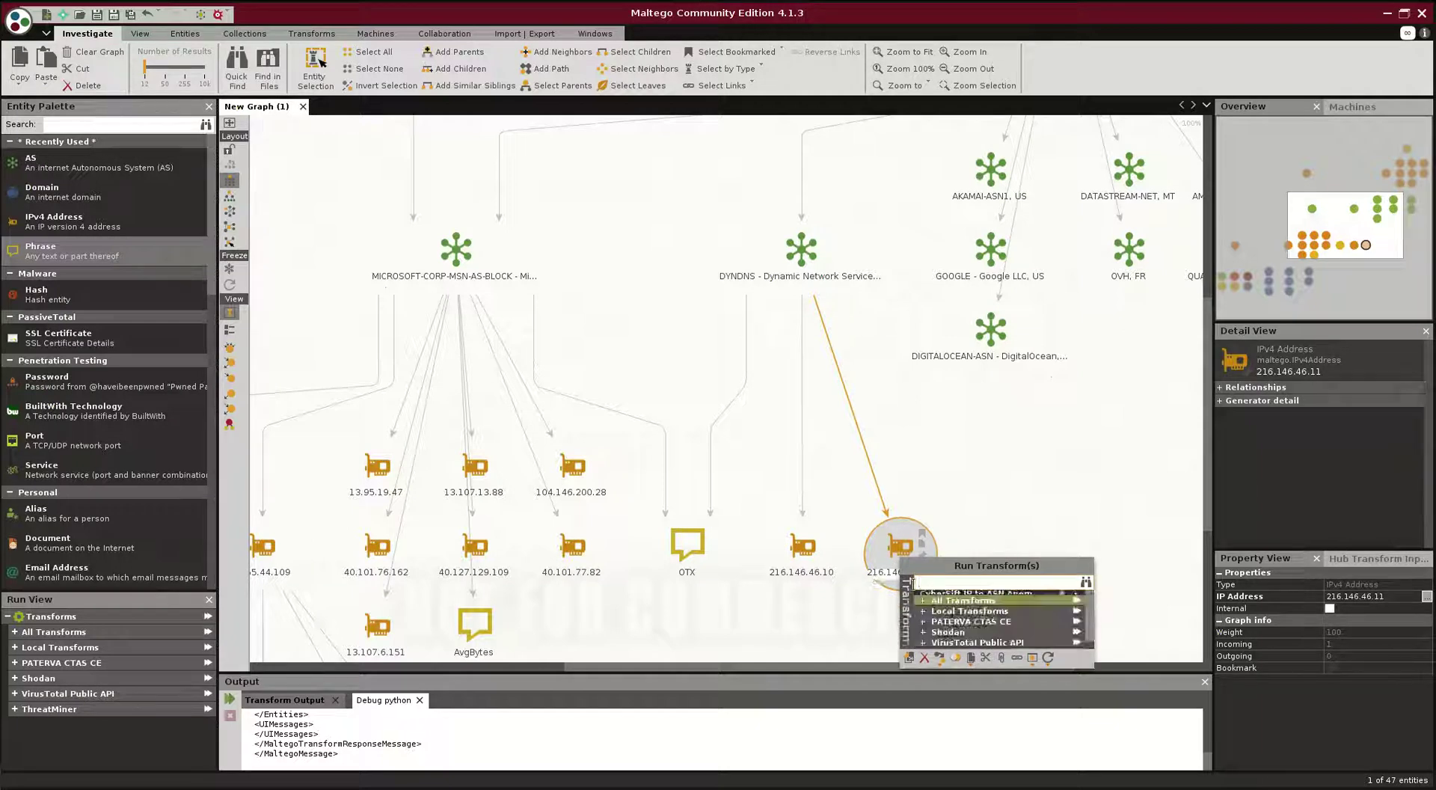
left_click(977, 661)
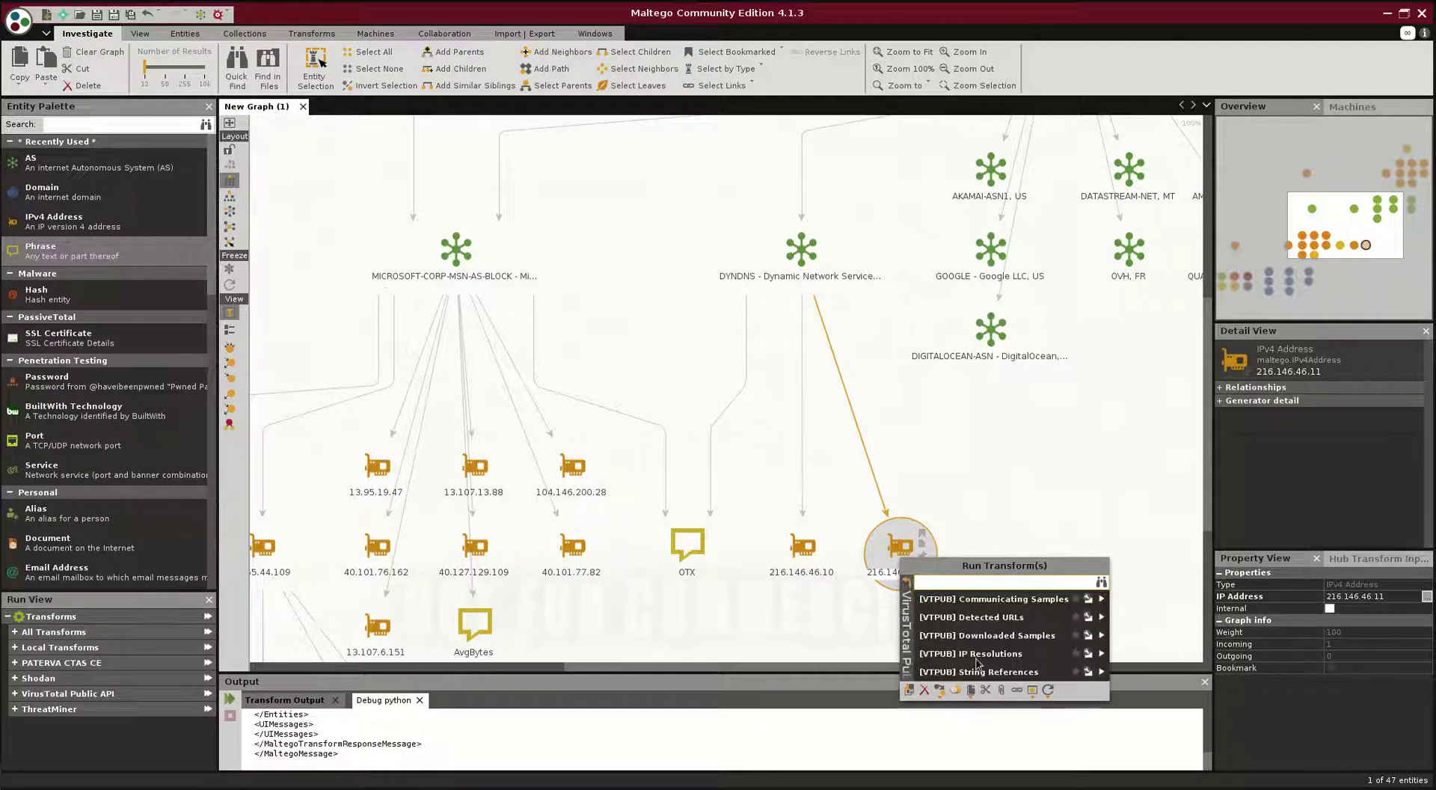
left_click(1020, 607)
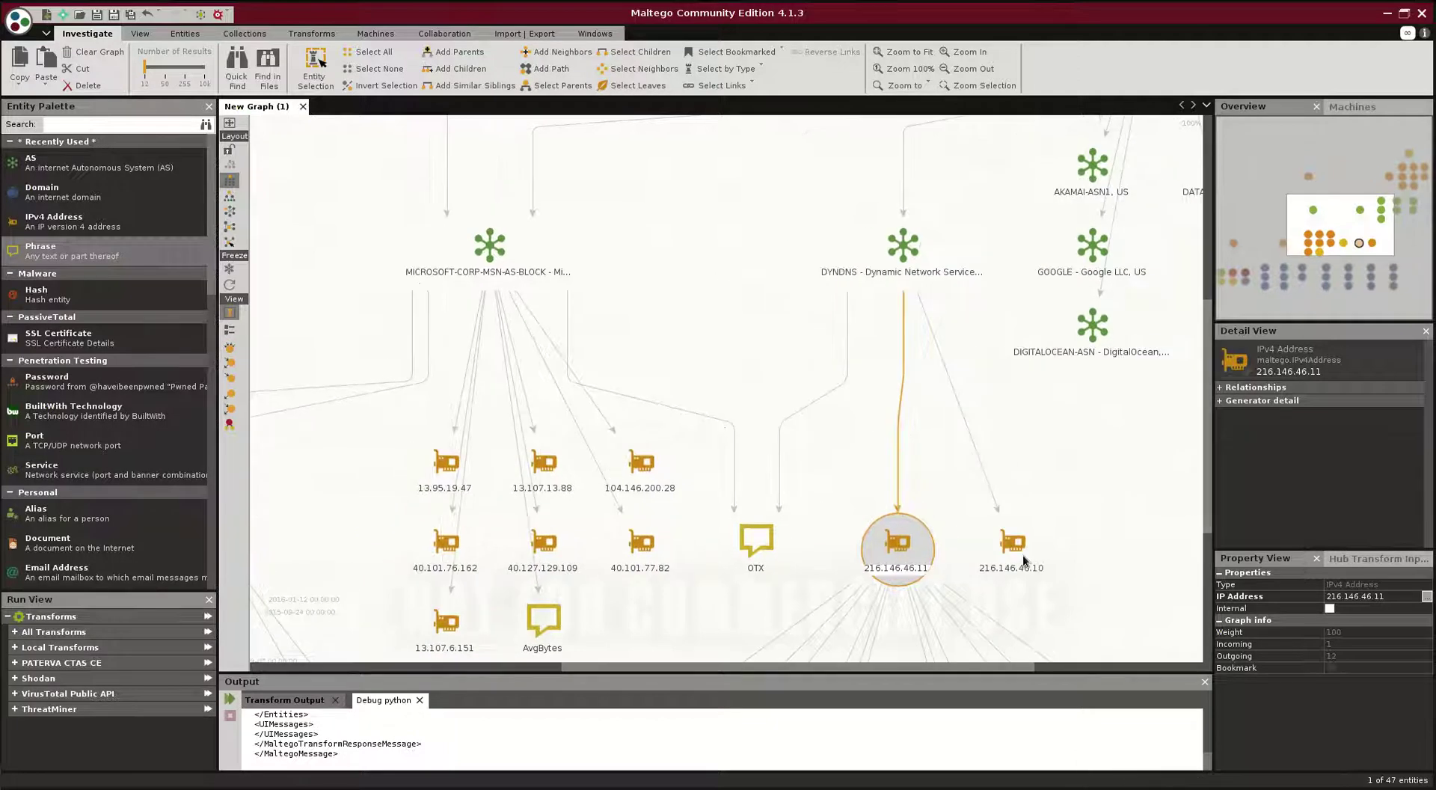
left_click_drag(1111, 577, 888, 150)
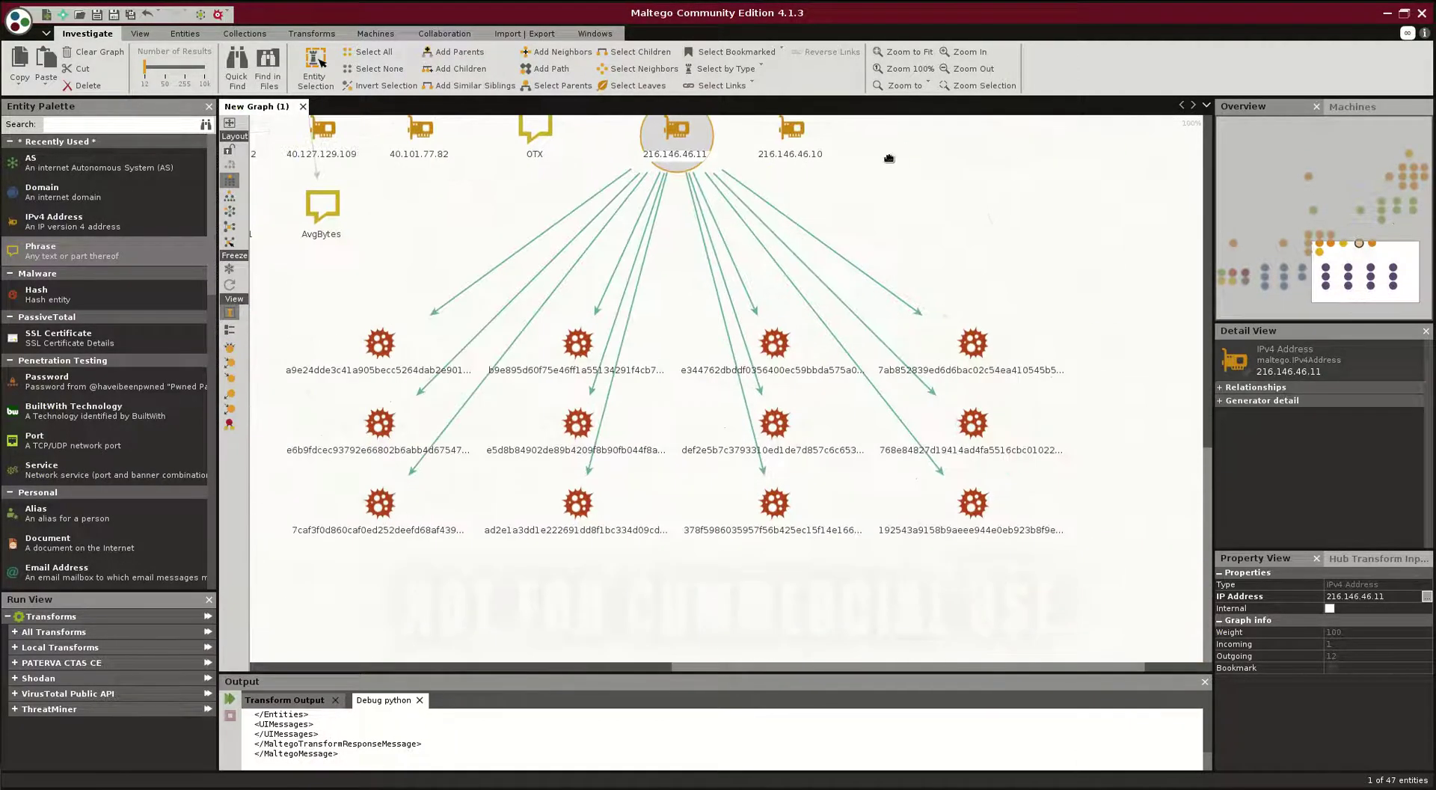
left_click(775, 345)
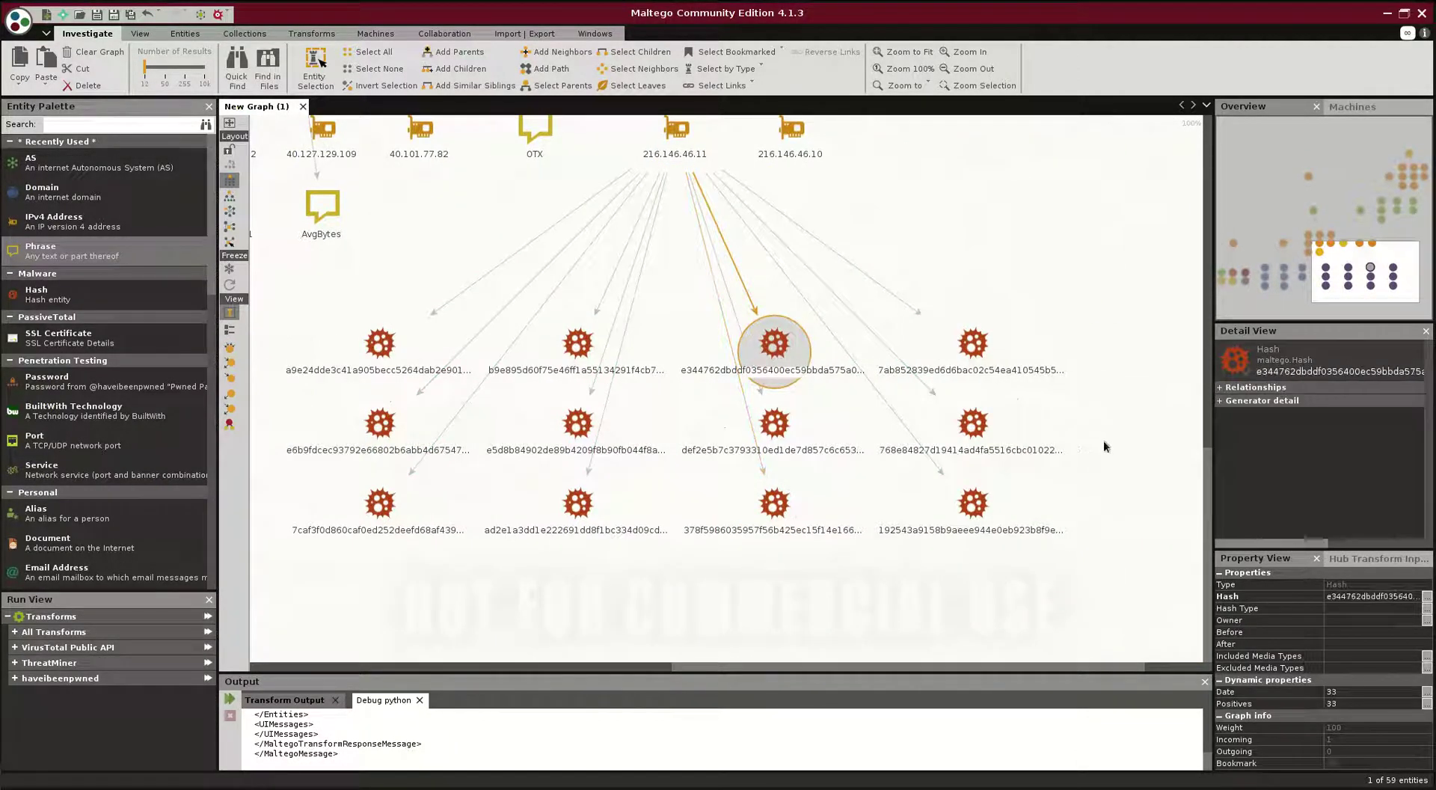
left_click(973, 502)
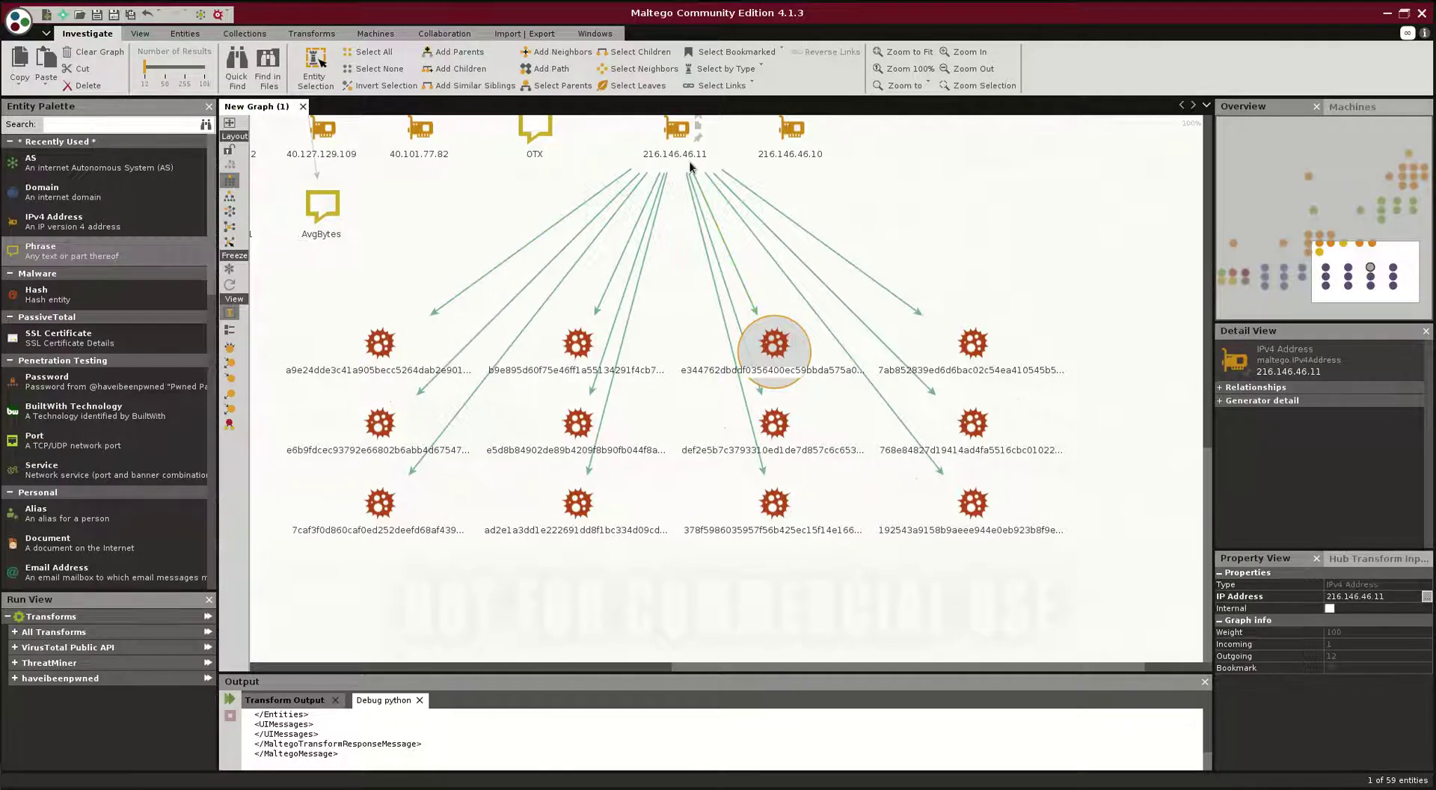
left_click_drag(899, 220, 1033, 442)
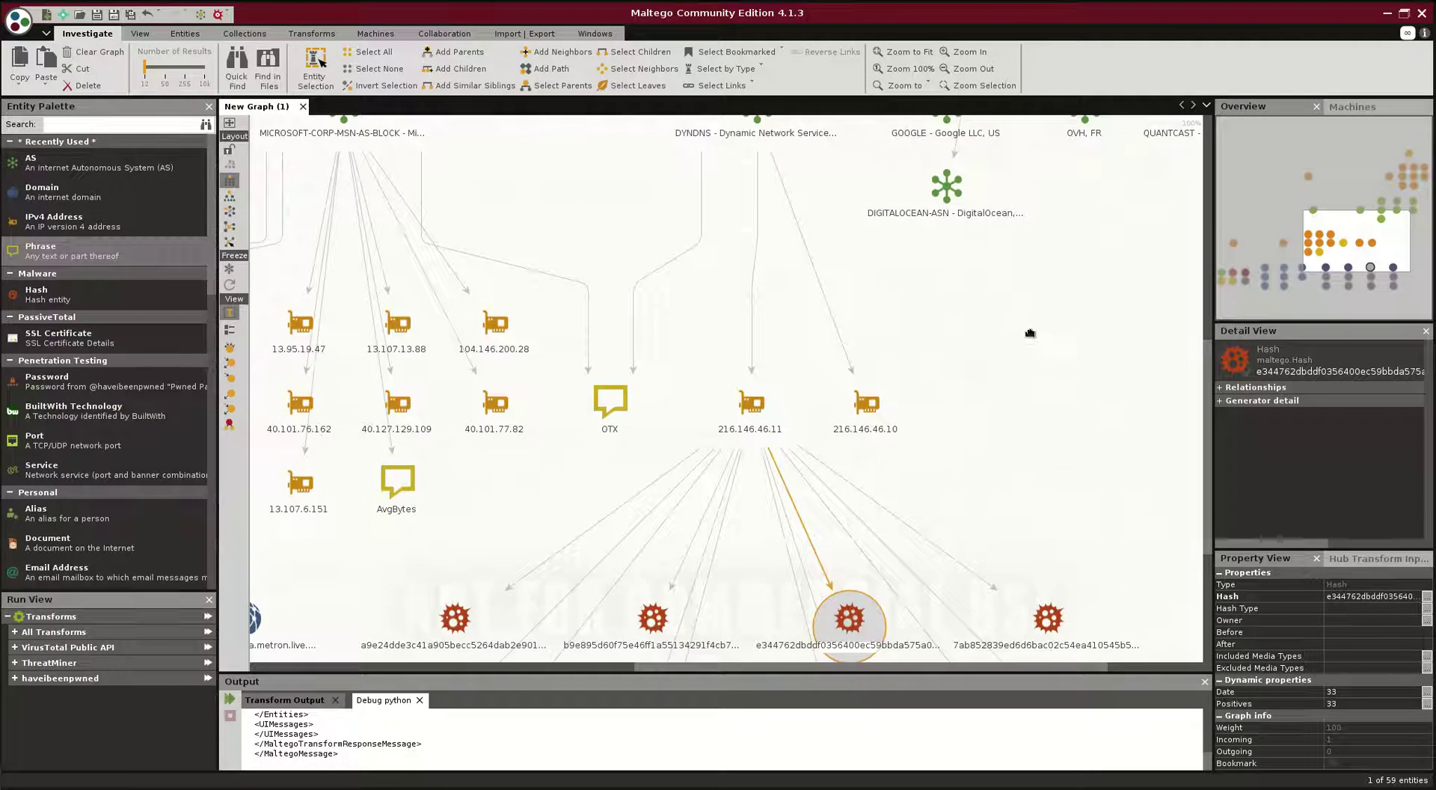
left_click_drag(1030, 331, 790, 476)
left_click_drag(621, 228, 574, 444)
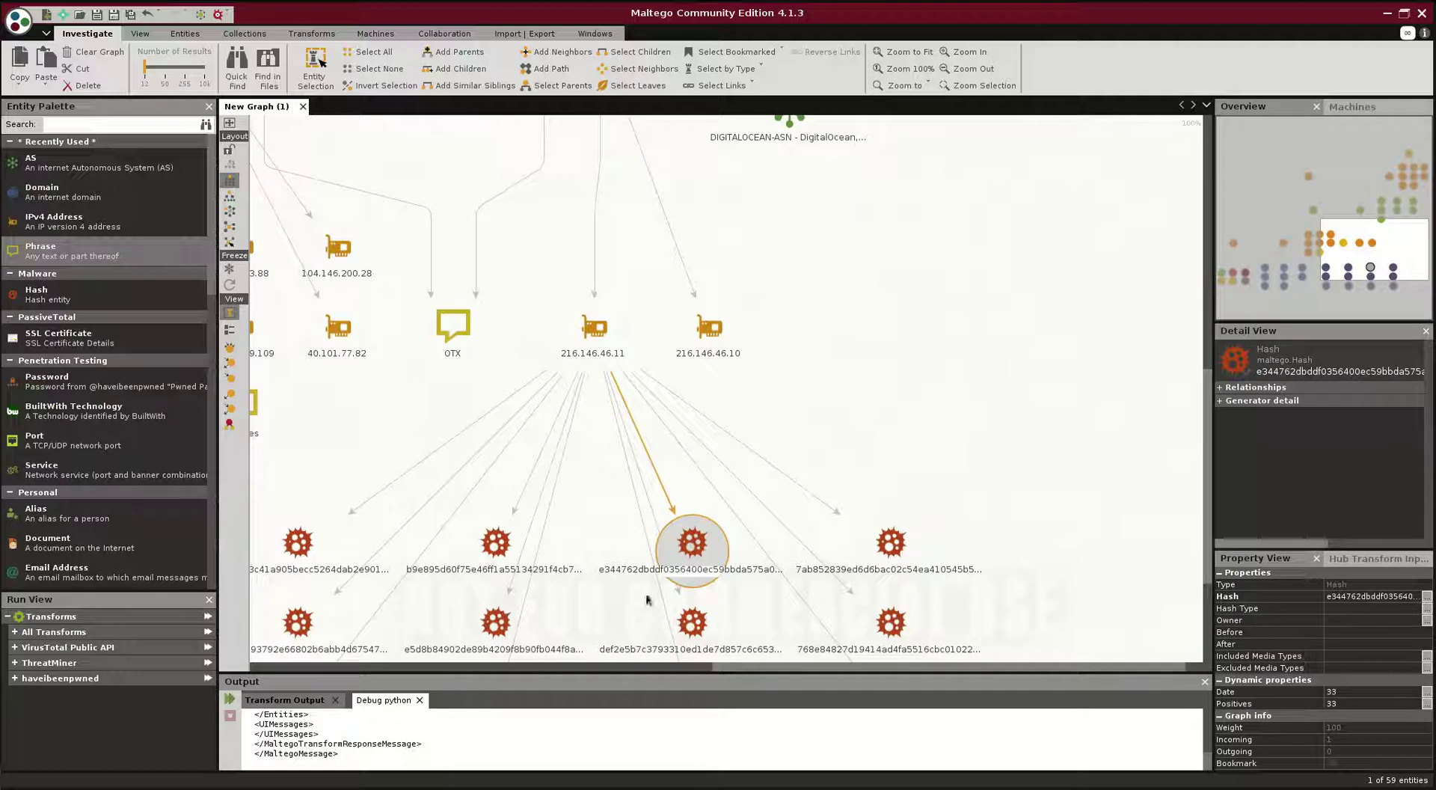
Inspect 216.146.46.11, 10.40.0.60, the Microsoft AS node and 192.168.80.67, then zoom out to the whole graph
left_click(602, 342)
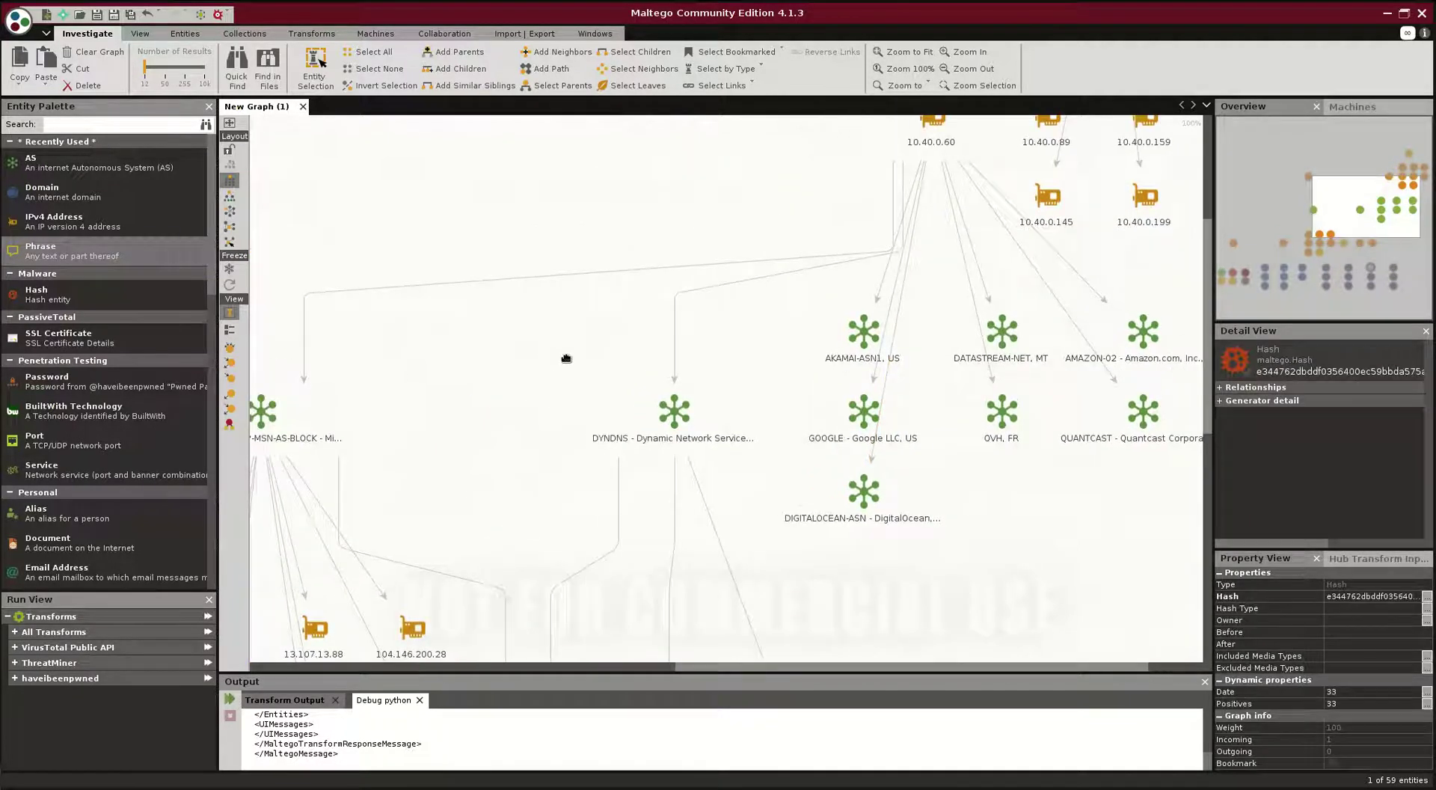
left_click(1083, 183)
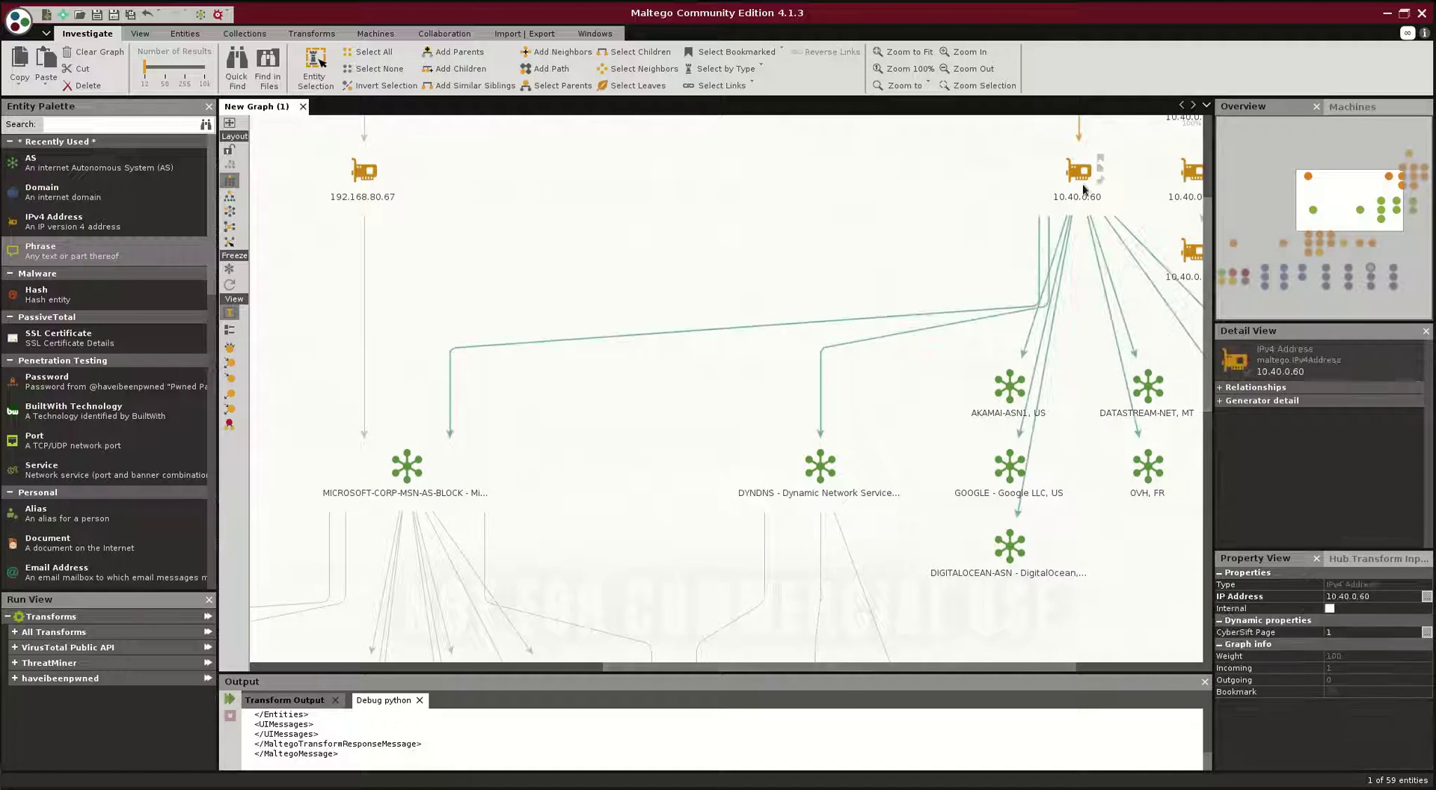
left_click(396, 483)
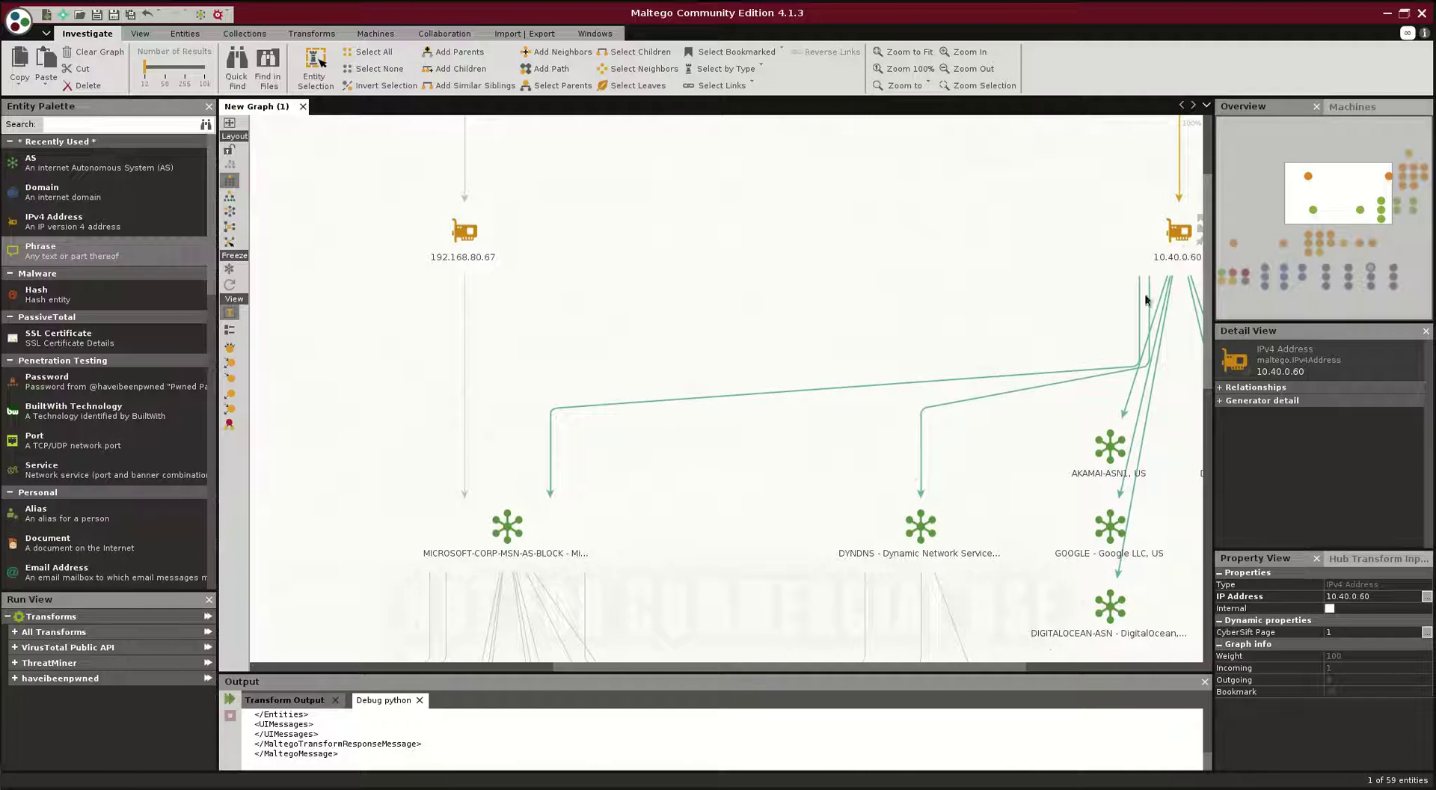
left_click(1199, 284)
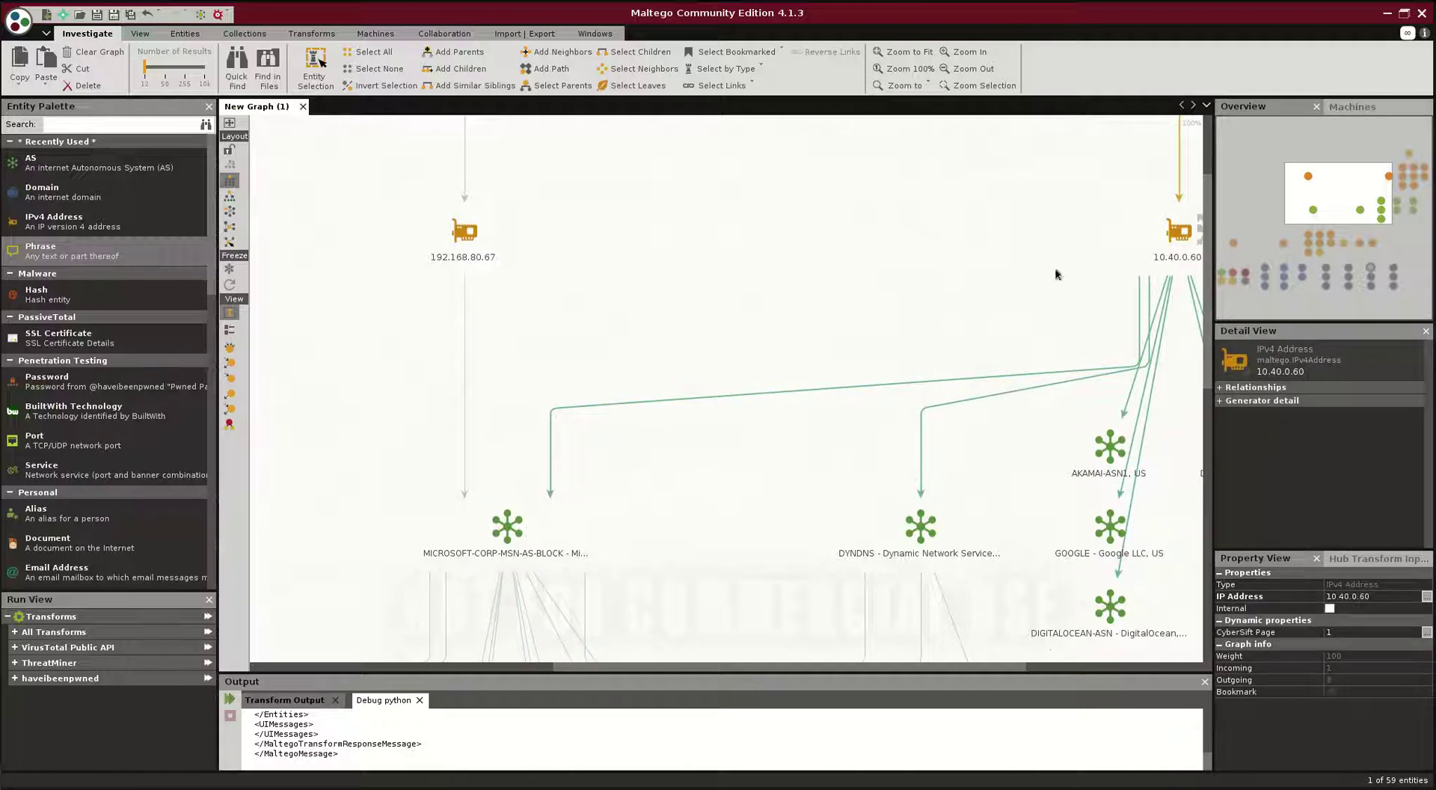
left_click(467, 257)
left_click(898, 324)
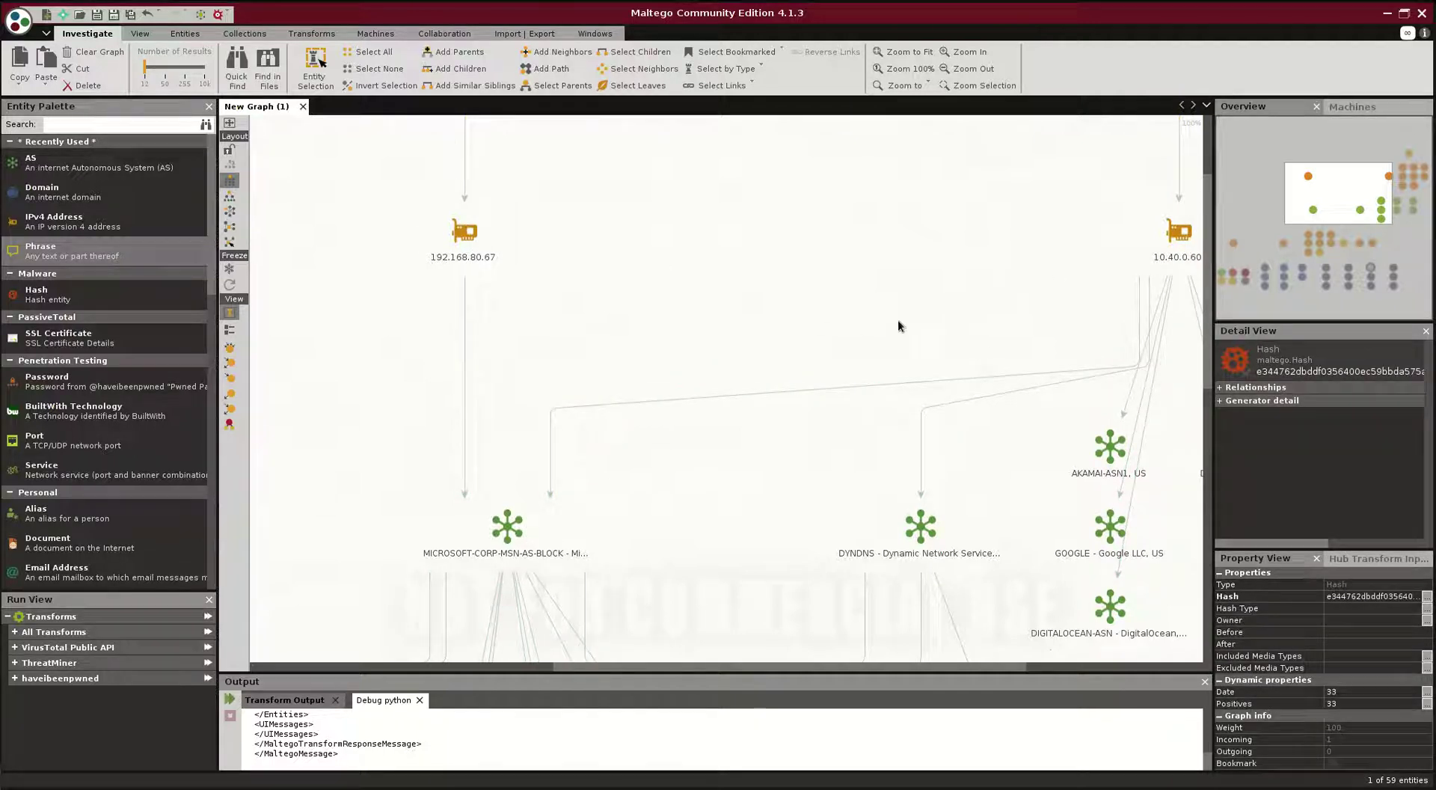
scroll(888, 301, "down", 5)
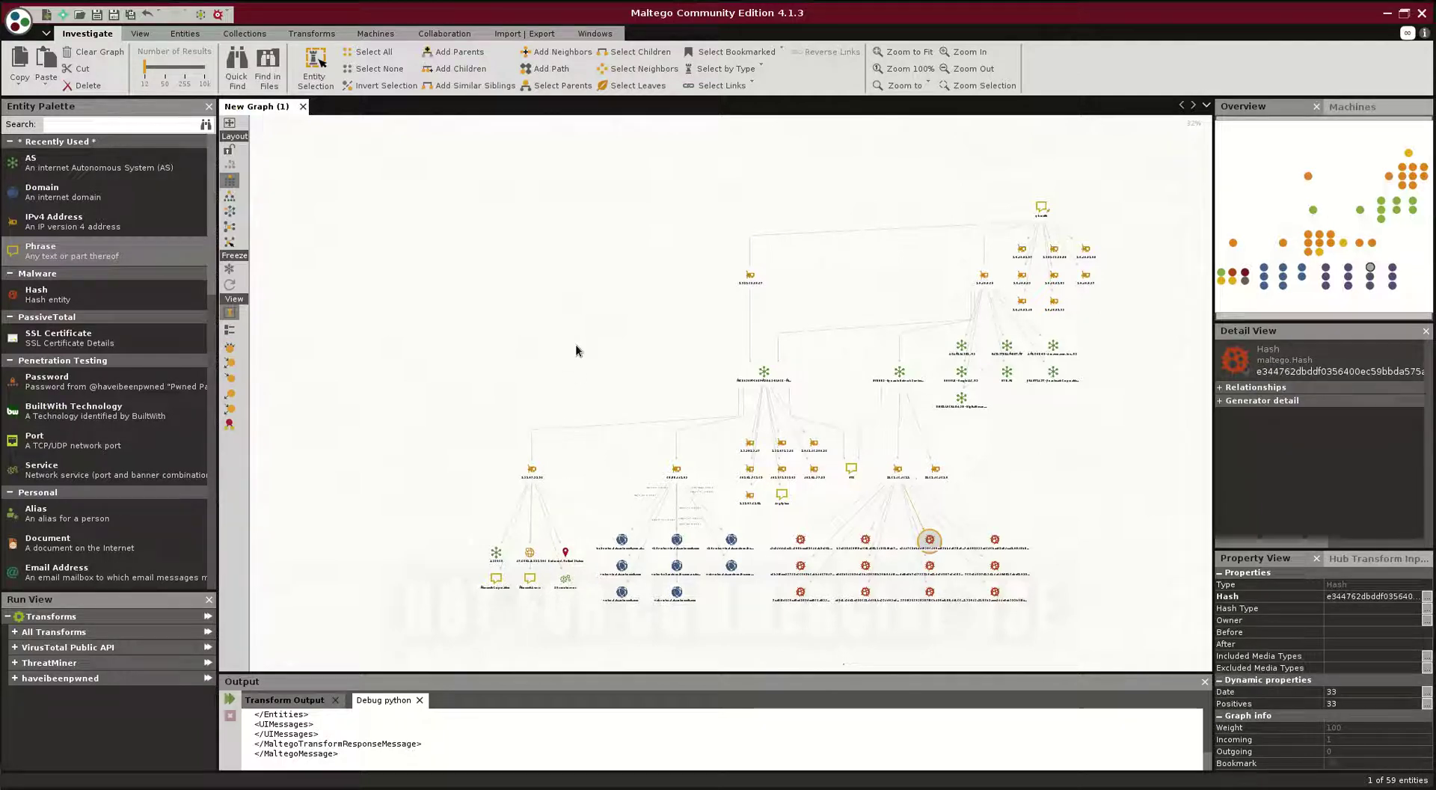
left_click_drag(577, 344, 538, 329)
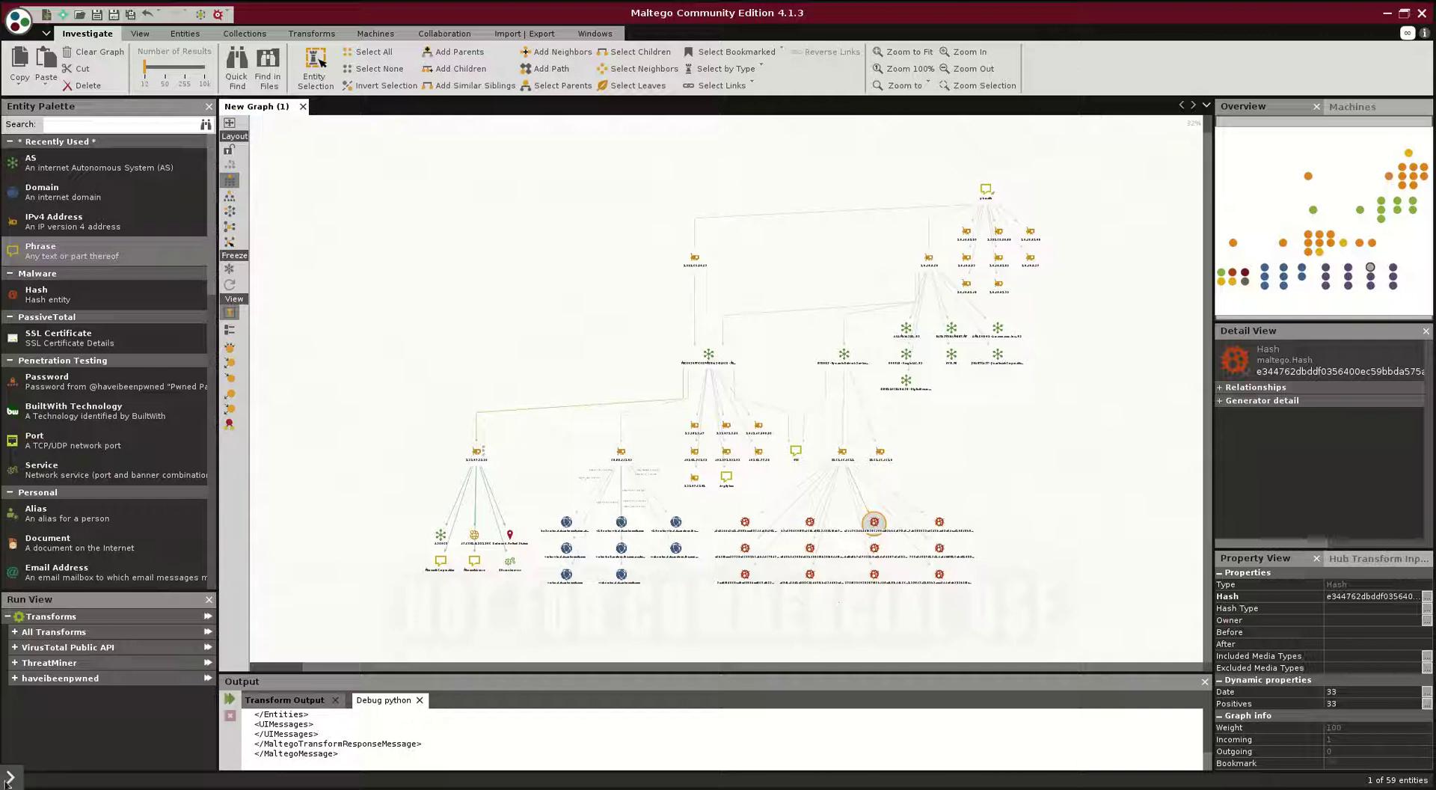
mouse_move(103, 785)
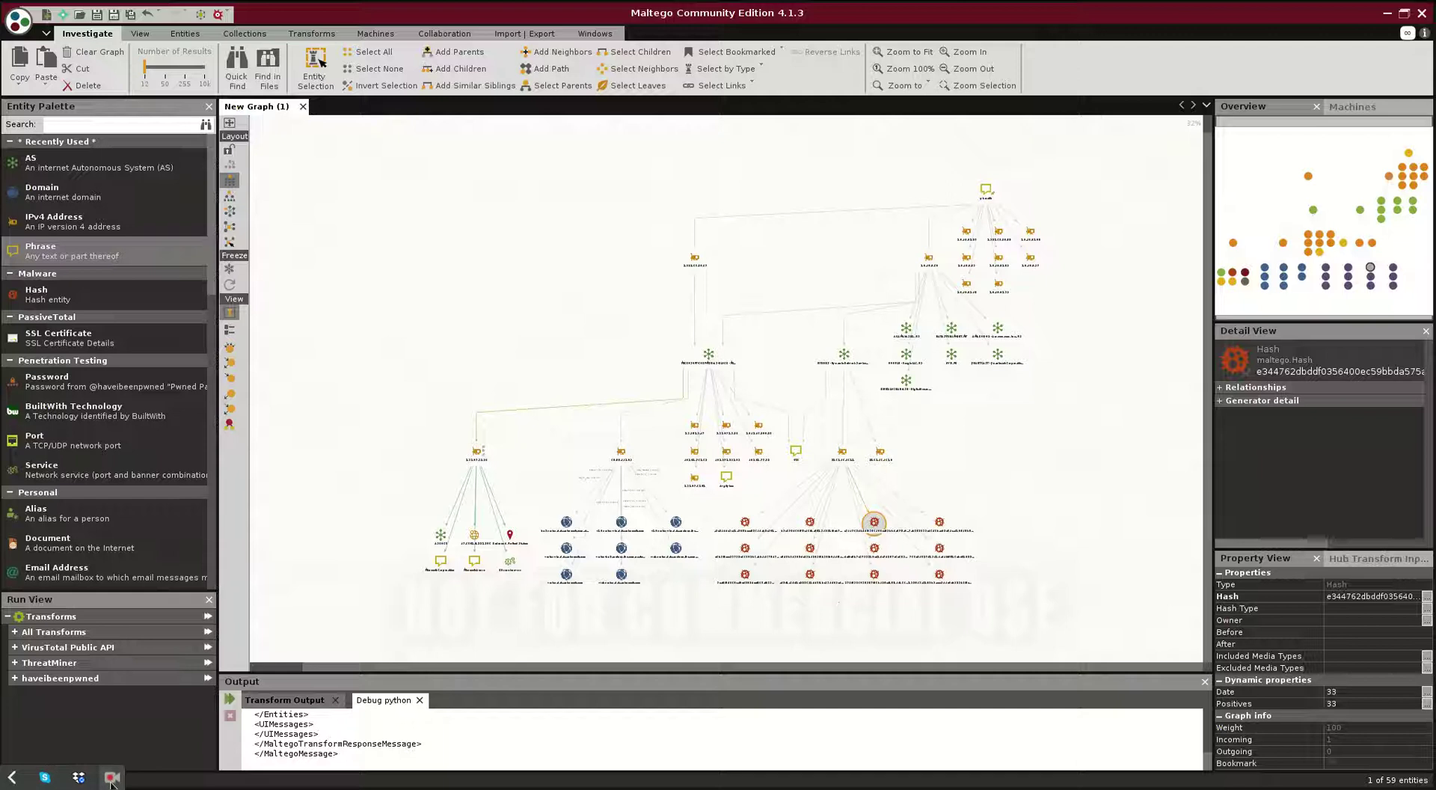